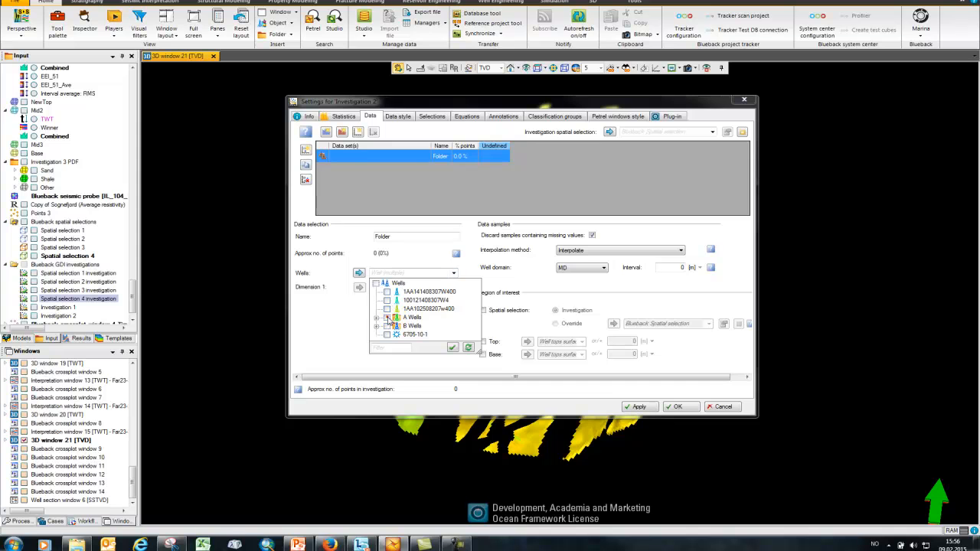
Select the A wells (A10, A15, A16) as the investigation's data and add two more dimensions
left_click(355, 320)
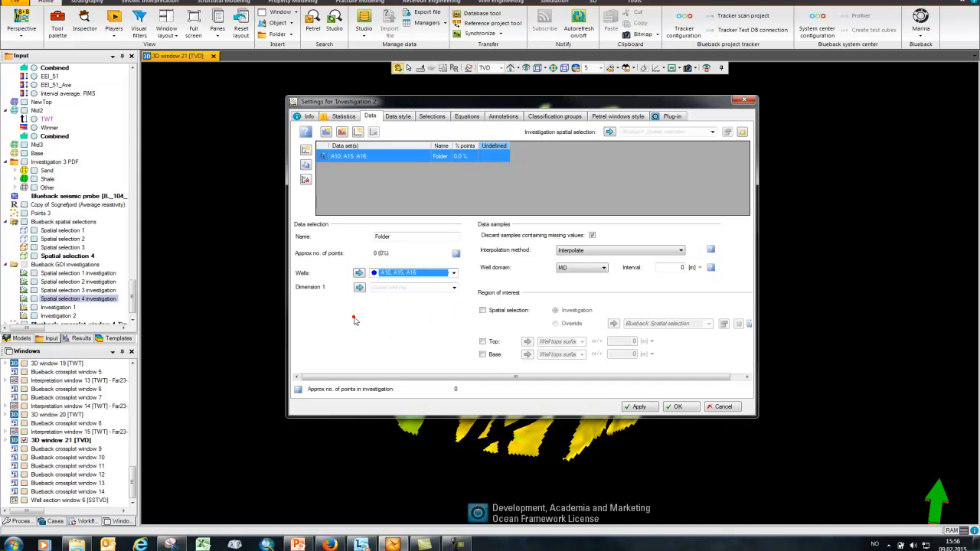
left_click(326, 133)
left_click(326, 132)
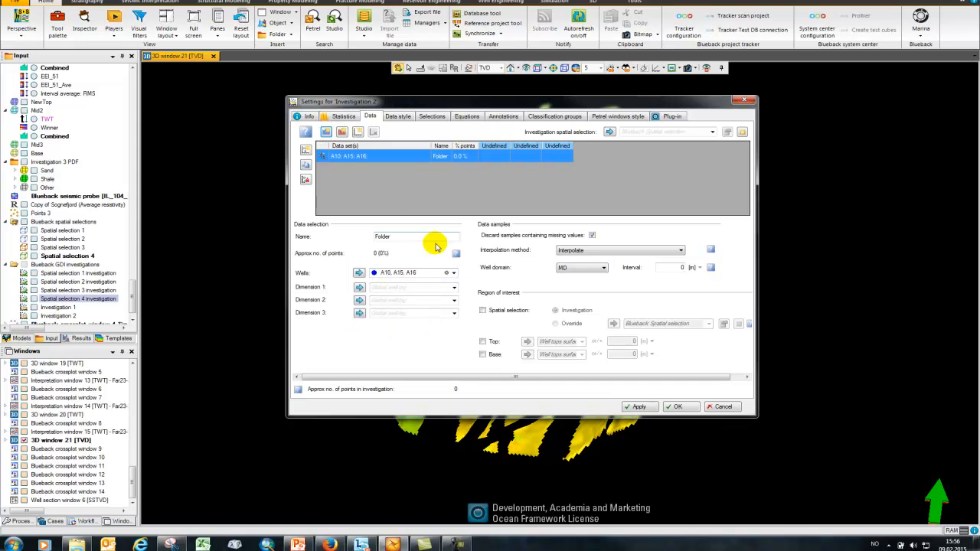
Assign the Porosity, Perm and Gamma global well logs to dimensions 1, 2 and 3
left_click(455, 288)
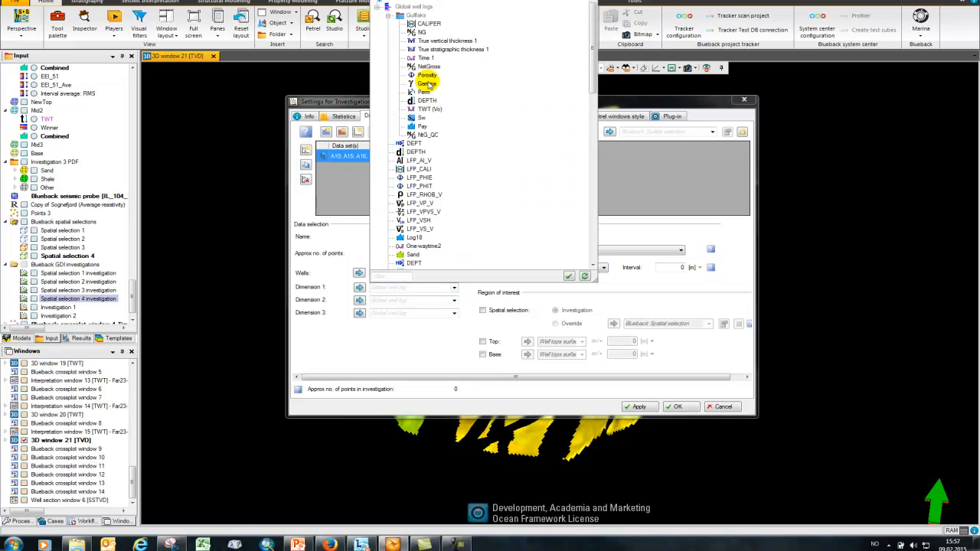
left_click(427, 83)
left_click(455, 301)
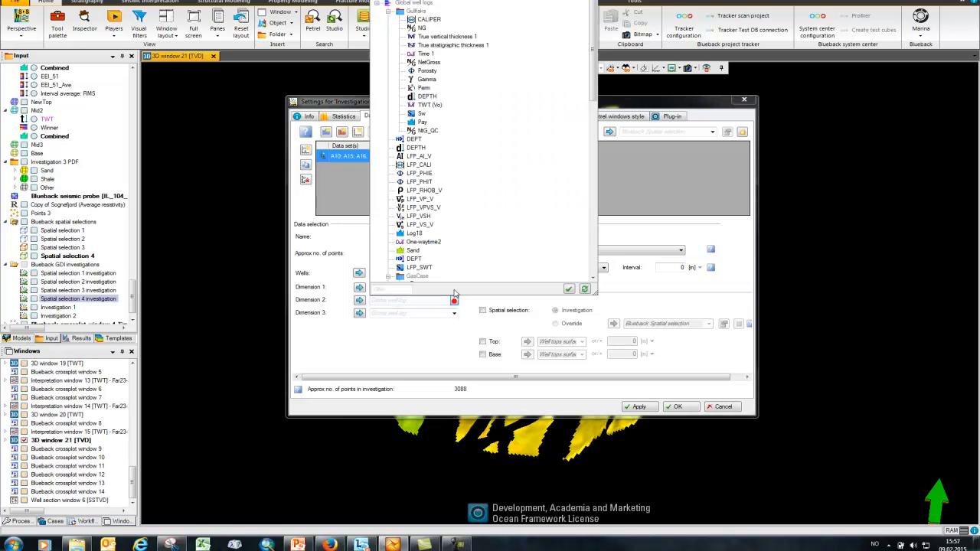
left_click(424, 88)
left_click(453, 313)
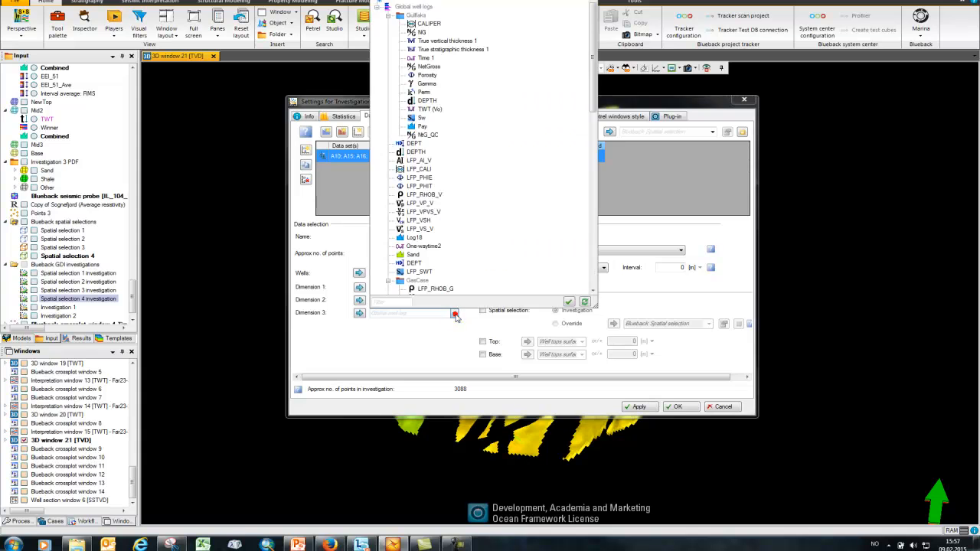
left_click(426, 83)
Add X, Y and Depth as further dimensions of the data set and accept the Investigation 2 settings
left_click(363, 138)
left_click(361, 143)
left_click(360, 135)
left_click(371, 157)
left_click(358, 134)
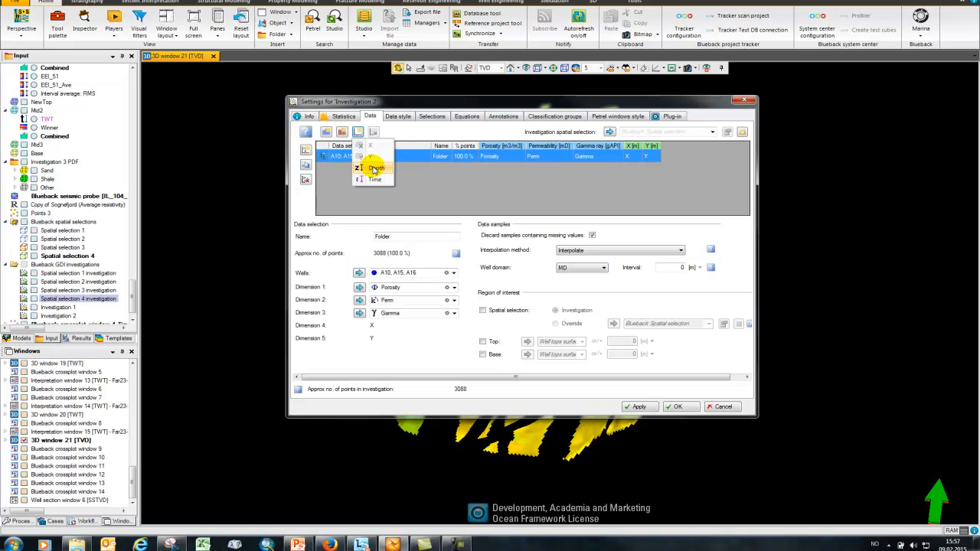
left_click(375, 168)
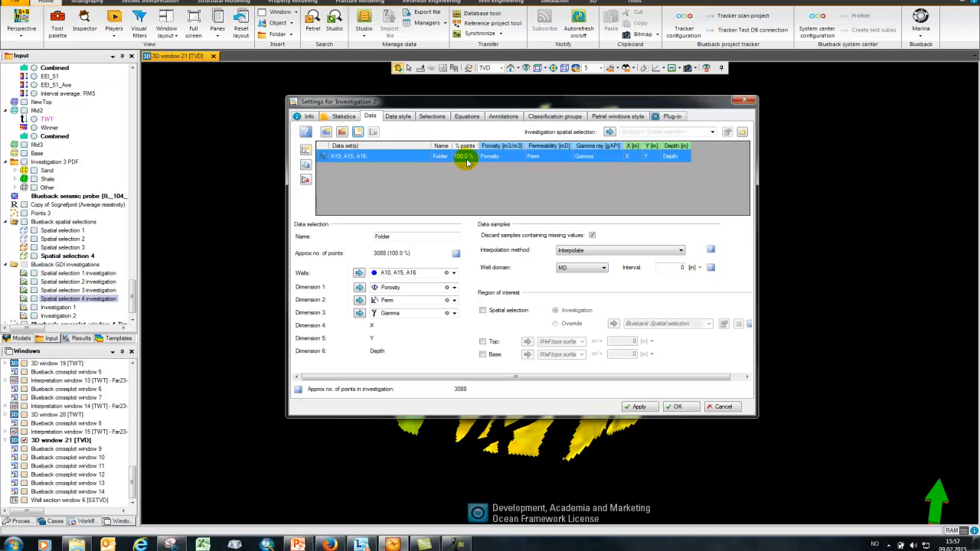
left_click(681, 407)
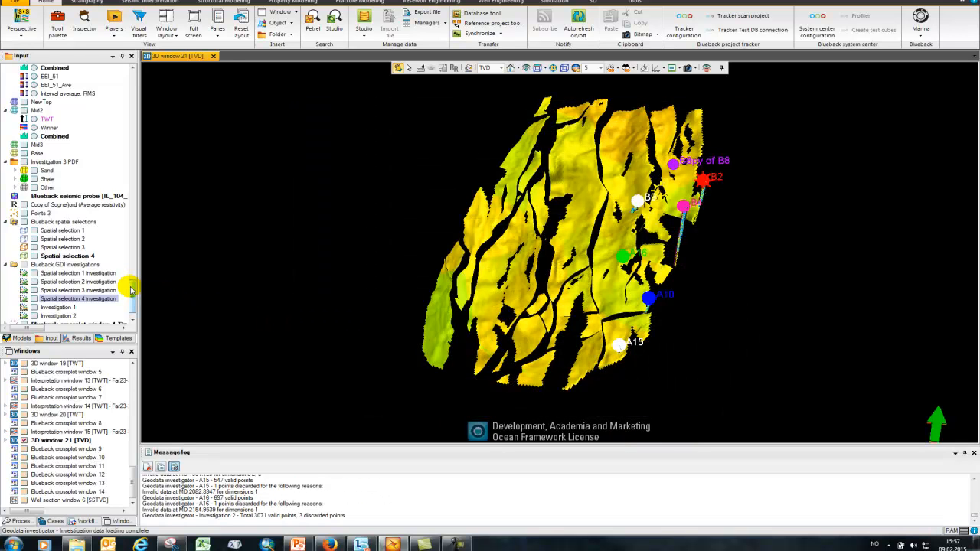
Show Investigation 2 in a new Blueback crossplot window and close the message log
left_click_drag(131, 290, 133, 298)
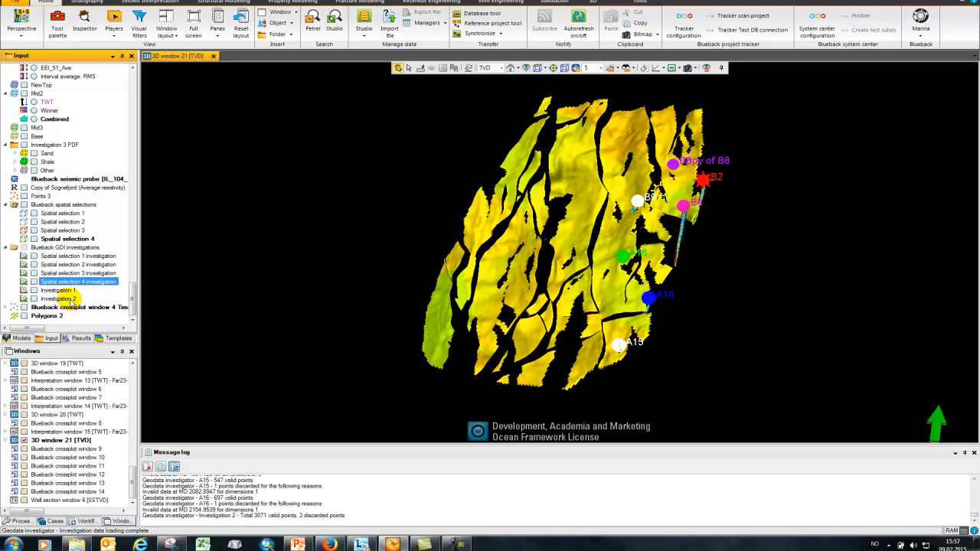
right_click(65, 299)
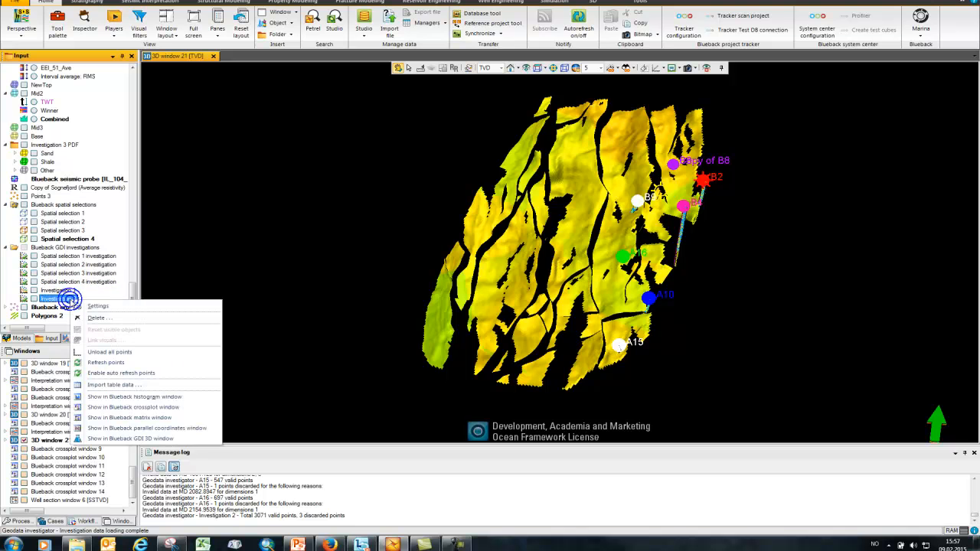
left_click(155, 407)
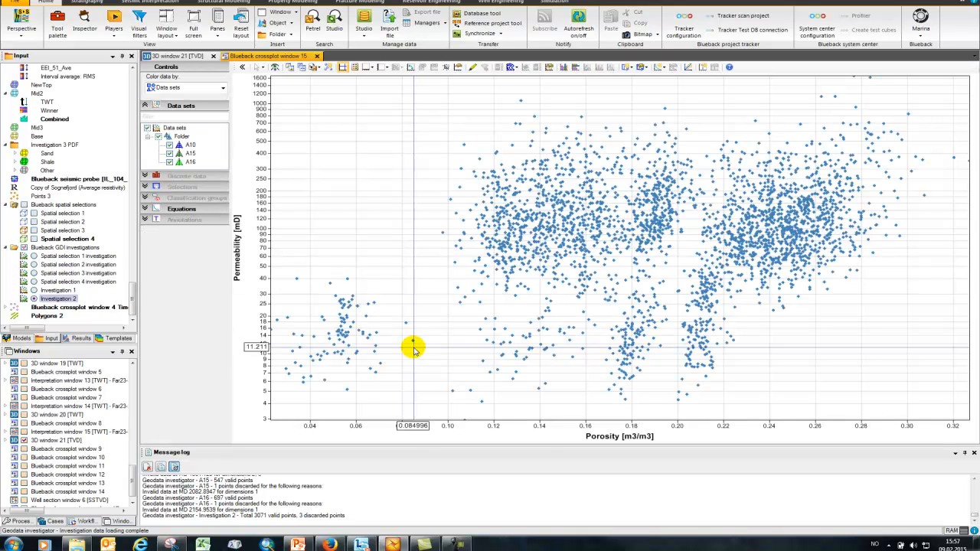
left_click(974, 453)
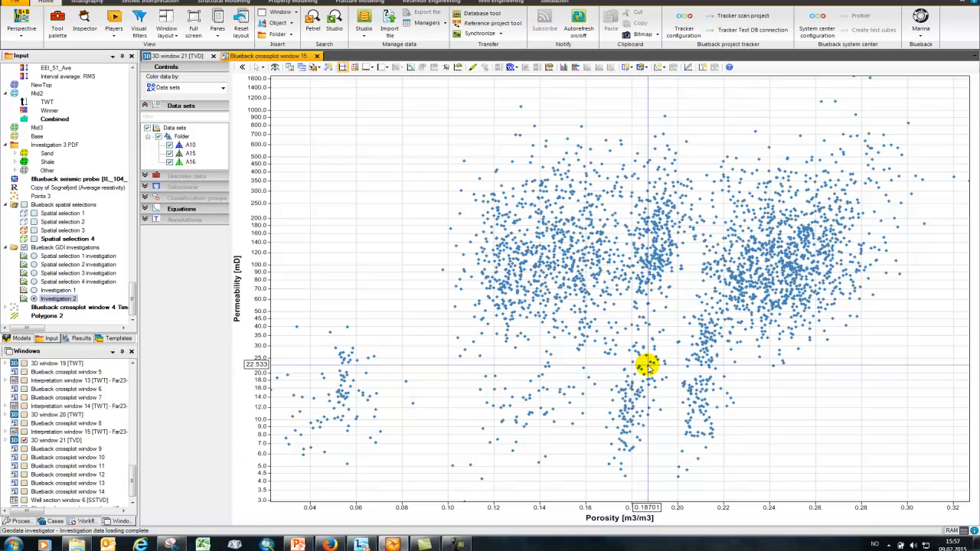
Set the crossplot's vertical axis data to Porosity and its horizontal axis data to Gamma ray
right_click(237, 287)
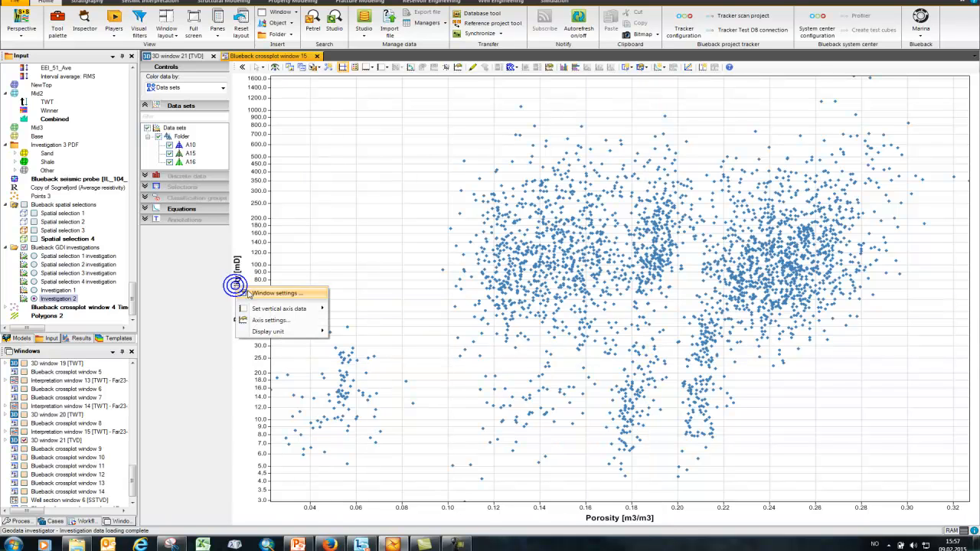
mouse_move(268, 309)
left_click(355, 308)
right_click(622, 518)
mouse_move(673, 487)
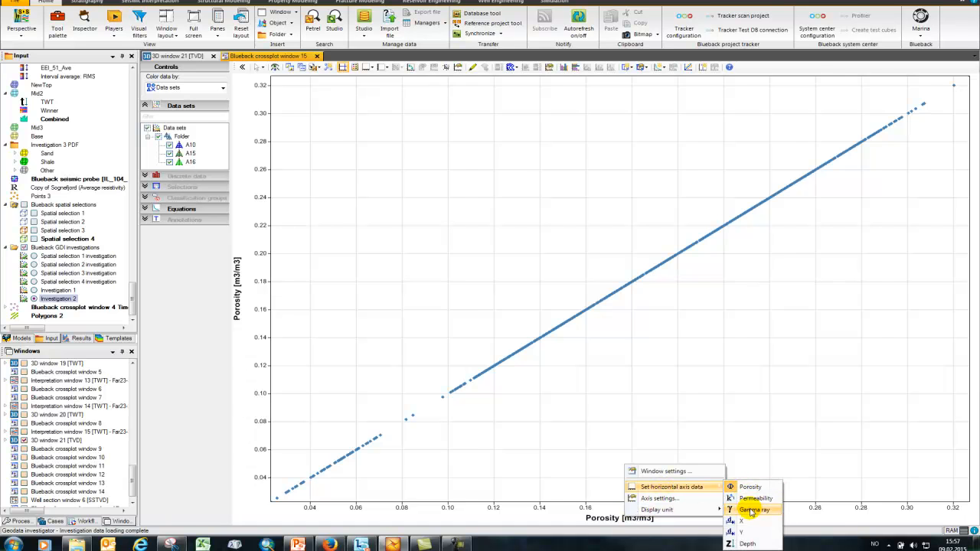
left_click(752, 509)
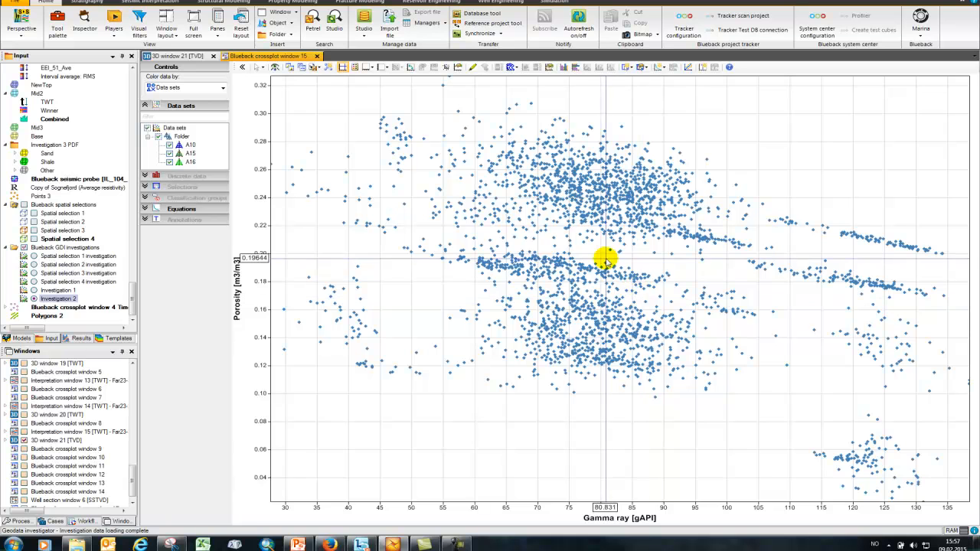
Draw a polygon classified region around the high-porosity cloud, spanning about 36 to 133 gAPI and 0.17 to 0.31 porosity
left_click(633, 69)
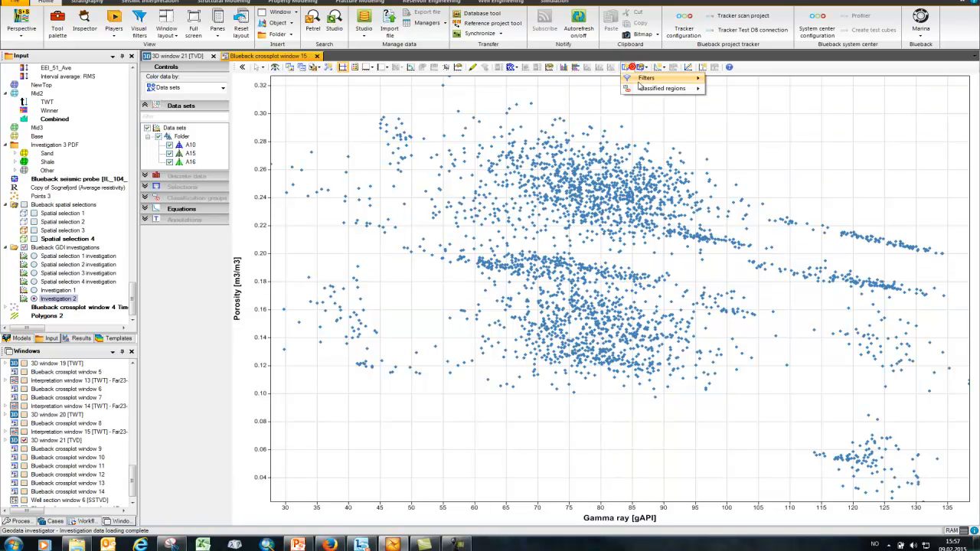
mouse_move(658, 88)
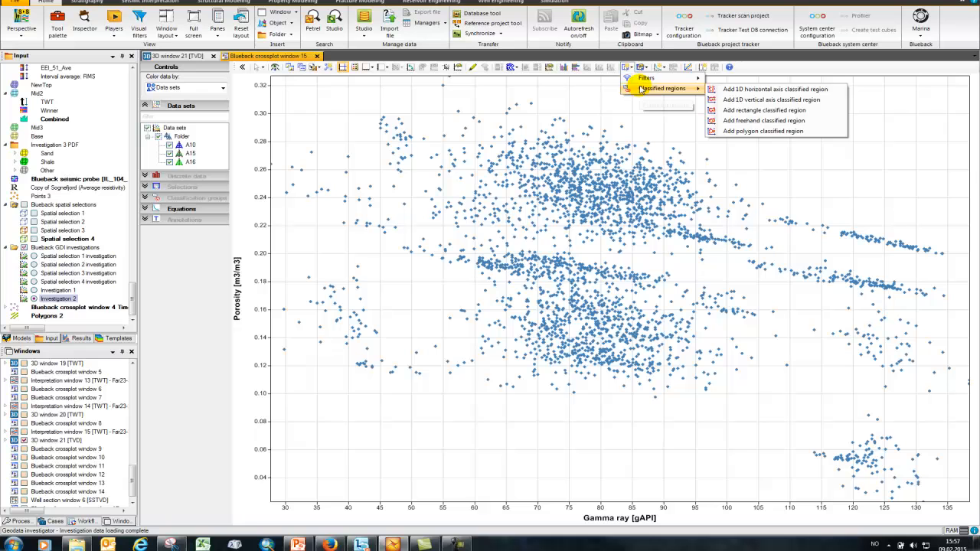
left_click(747, 132)
left_click(437, 238)
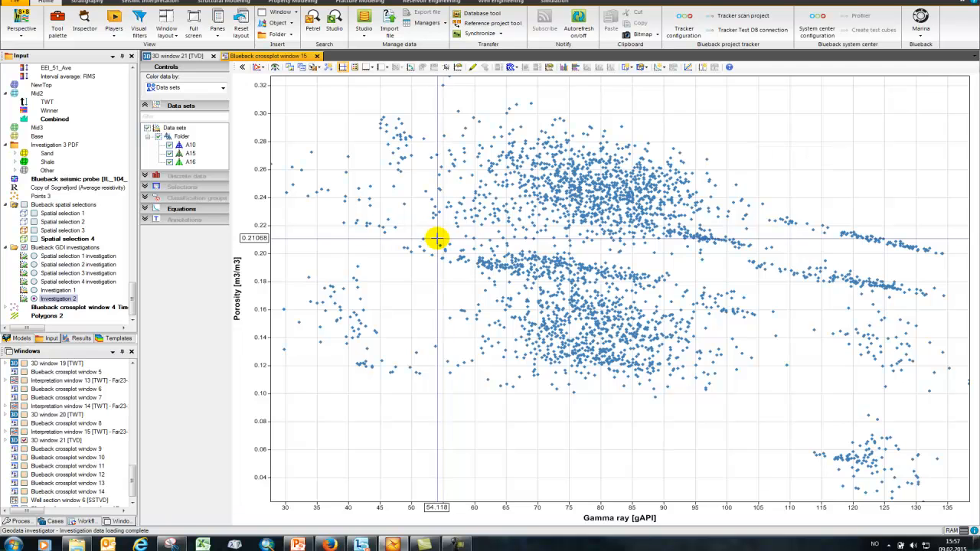
left_click(678, 265)
left_click(809, 287)
left_click(935, 300)
left_click(935, 185)
left_click(777, 102)
left_click(572, 96)
left_click(370, 93)
double_click(323, 154)
Draw a second polygon classified region around the middle cloud, spanning about 46 to 109 gAPI and 0.06 to 0.20 porosity
left_click(627, 67)
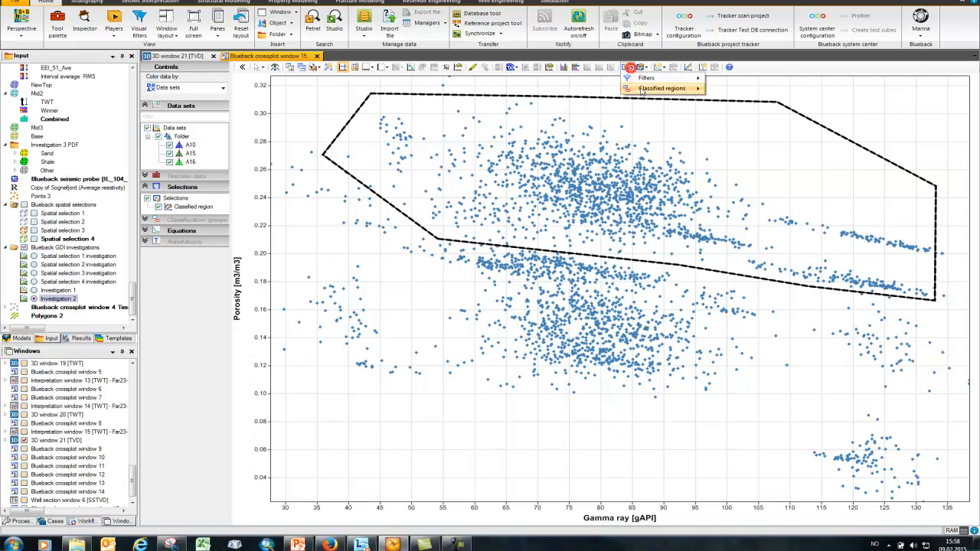
mouse_move(665, 88)
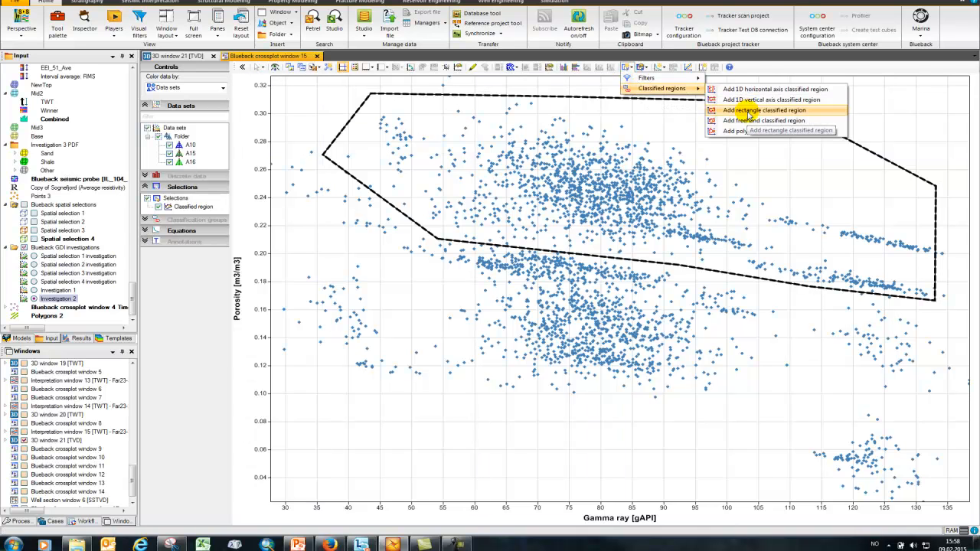
left_click(746, 131)
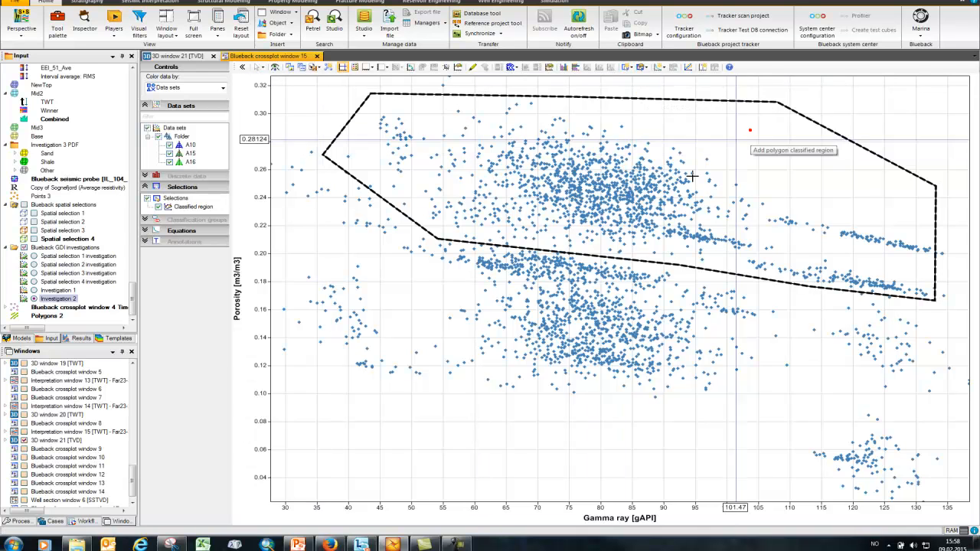
left_click(558, 446)
left_click(758, 388)
left_click(783, 300)
left_click(640, 265)
left_click(496, 249)
double_click(385, 346)
left_click(573, 97)
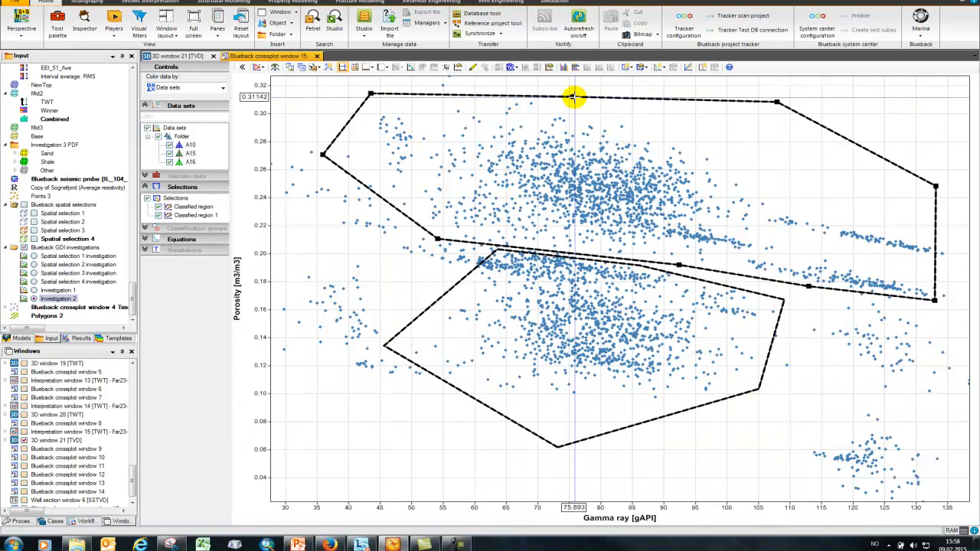
Add a rectangle classified region around the low-porosity cluster, about 112 to 134 gAPI and 0.02 to 0.095 porosity
left_click(627, 67)
mouse_move(641, 88)
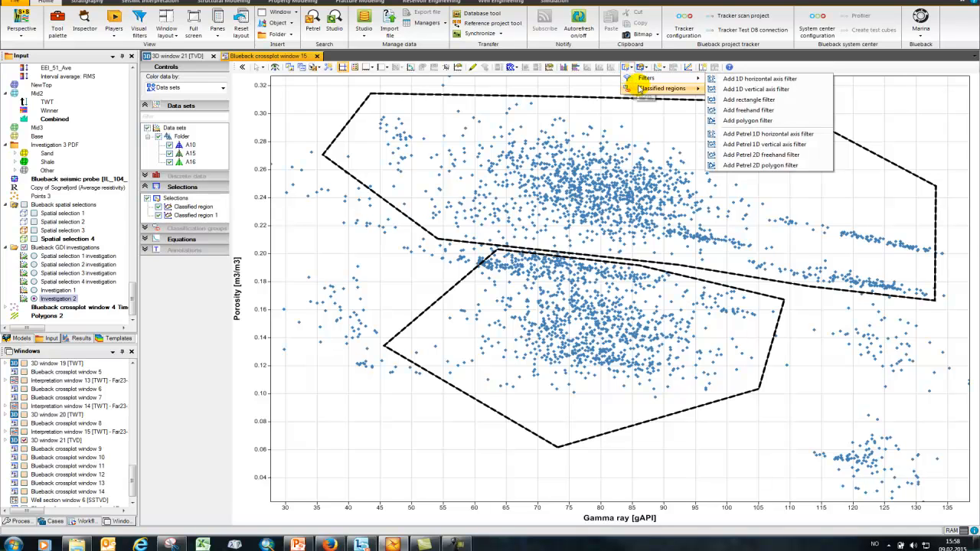
left_click(758, 113)
left_click_drag(802, 399, 939, 499)
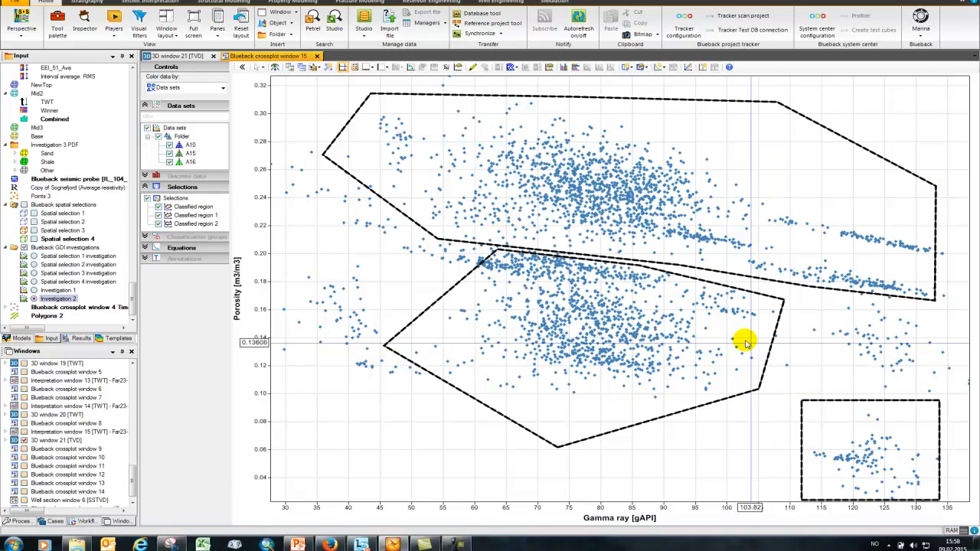
Create a classification group for Investigation 2 and add three classes to its template
left_click(649, 258)
left_click(650, 268)
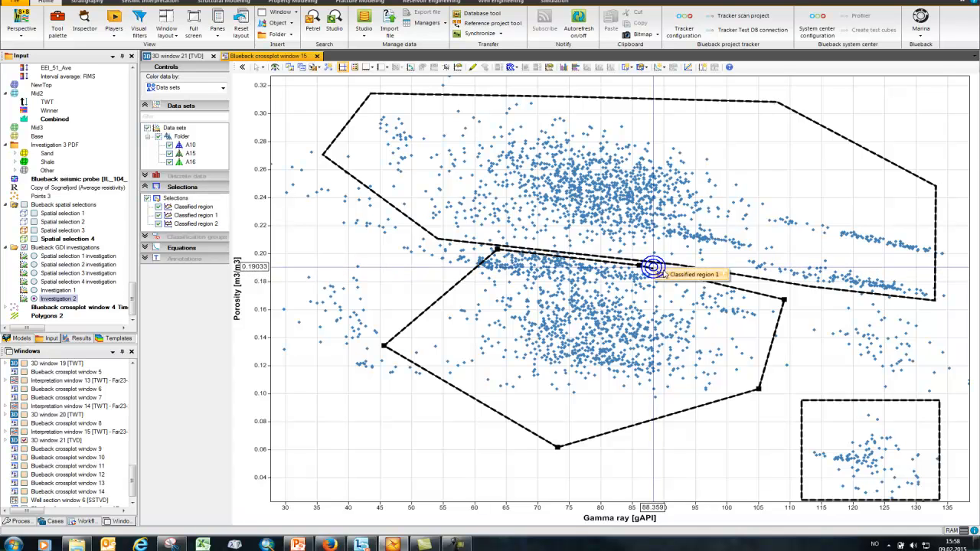
right_click(653, 267)
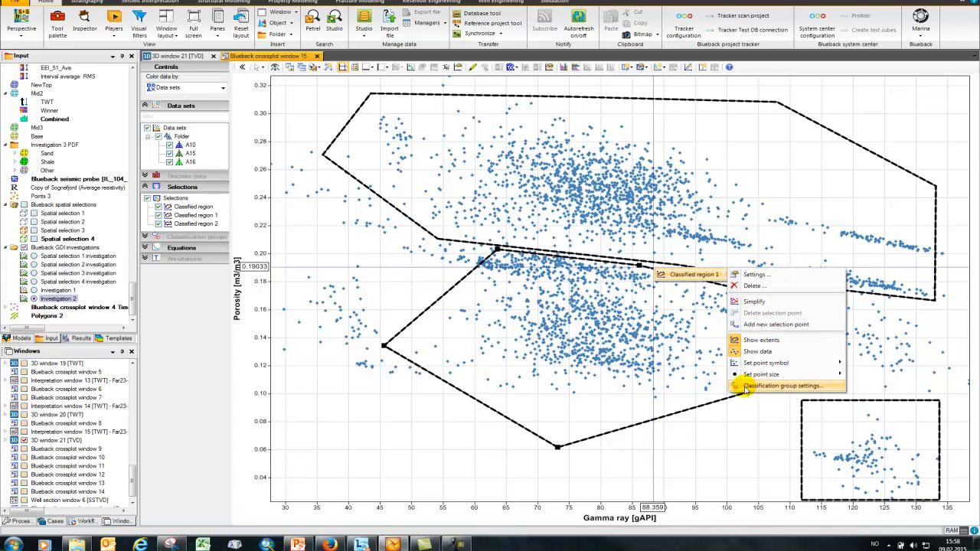
left_click(810, 386)
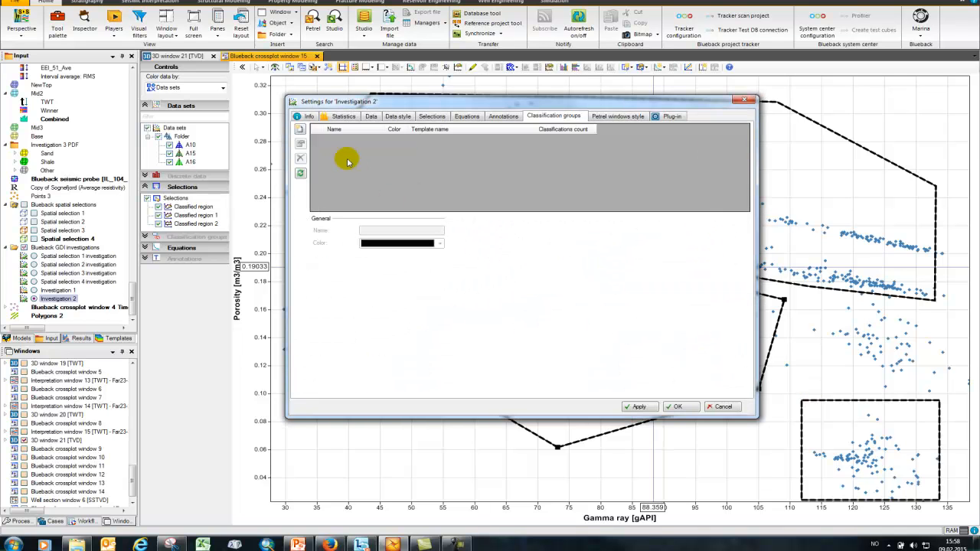
left_click(300, 130)
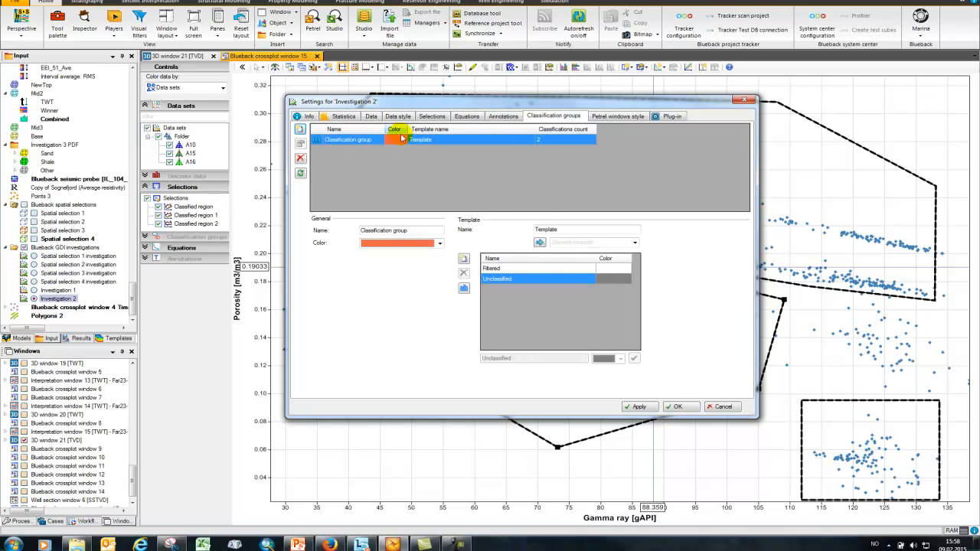
left_click(464, 259)
left_click(464, 259)
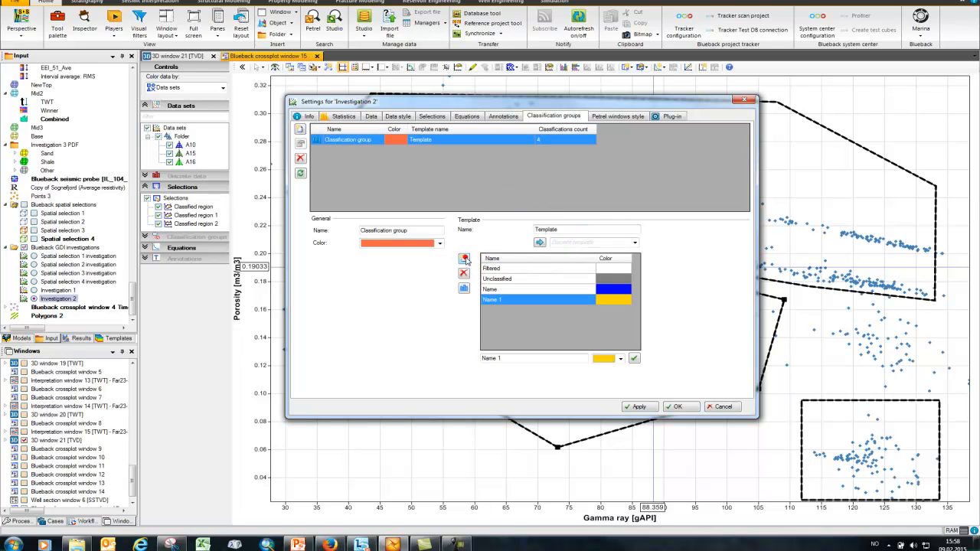
left_click(463, 259)
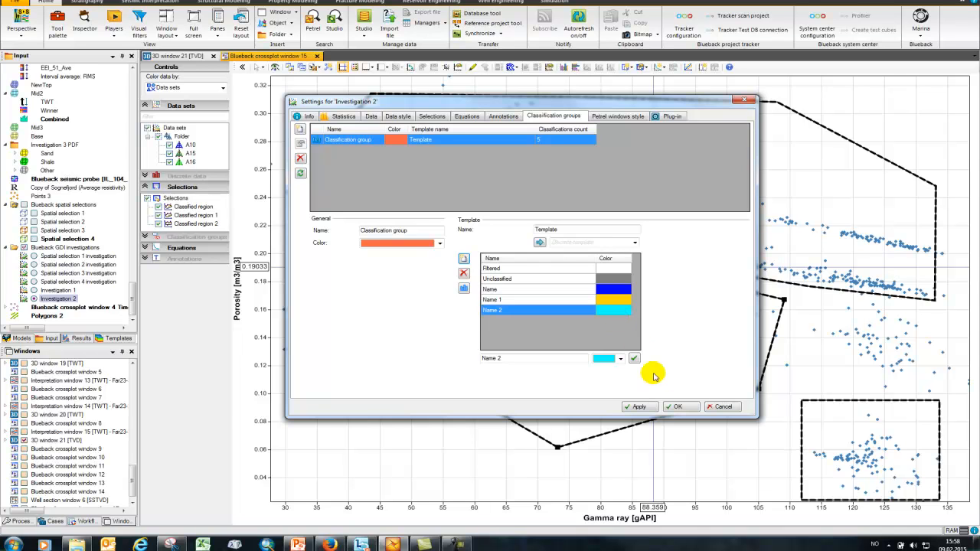
left_click(676, 408)
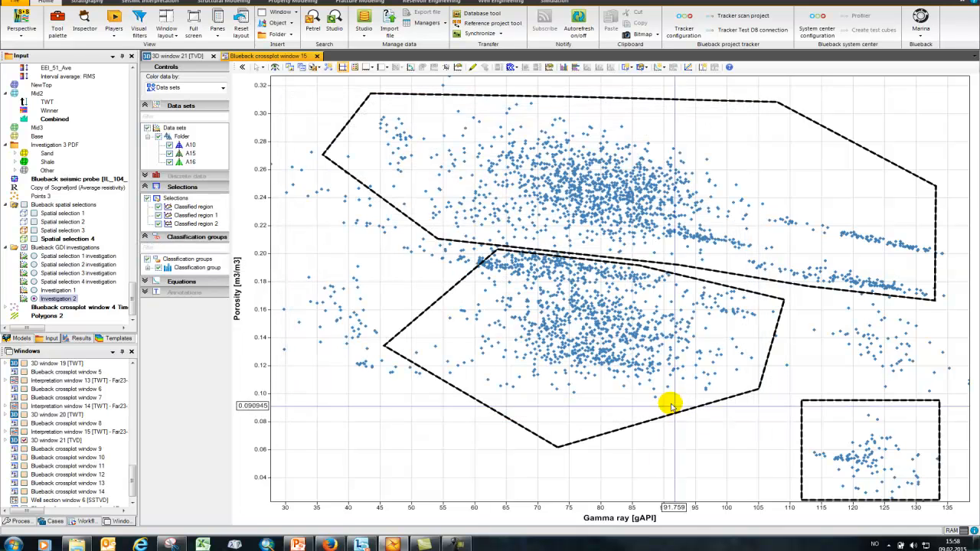
Assign the upper polygon region to the blue class of the classification group
left_click(682, 266)
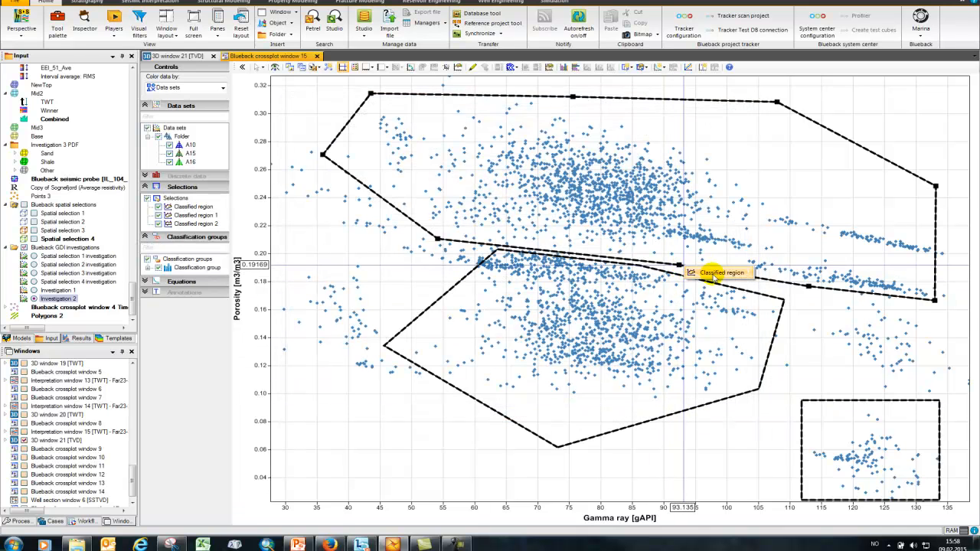
right_click(683, 268)
mouse_move(818, 384)
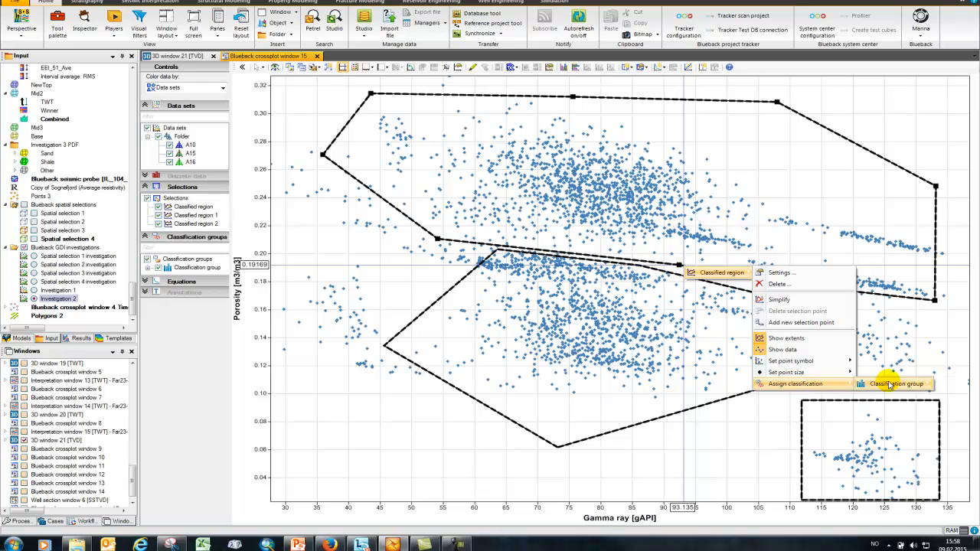
mouse_move(896, 384)
left_click(952, 385)
Assign the middle polygon region to the orange class, Name 1, of the classification group
left_click(741, 286)
right_click(744, 294)
mouse_move(888, 410)
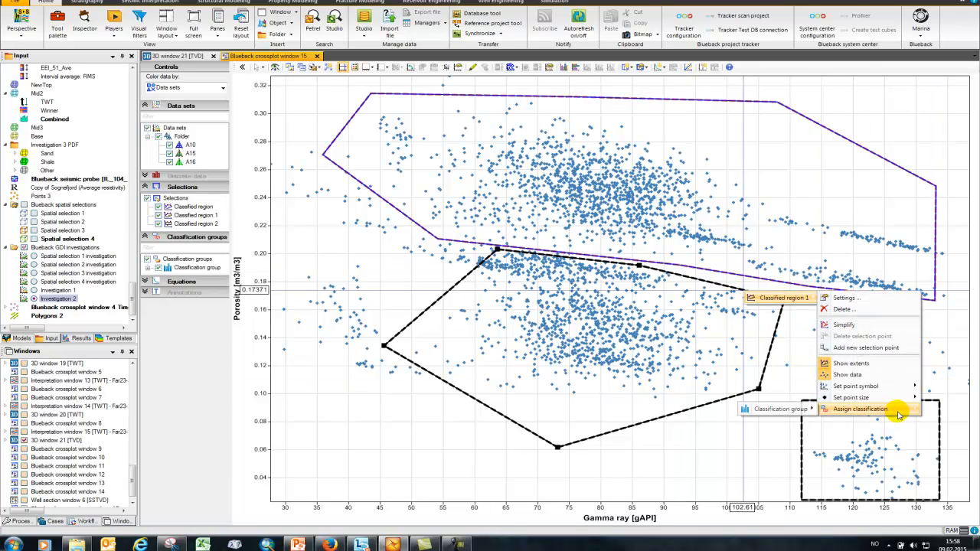
left_click(834, 421)
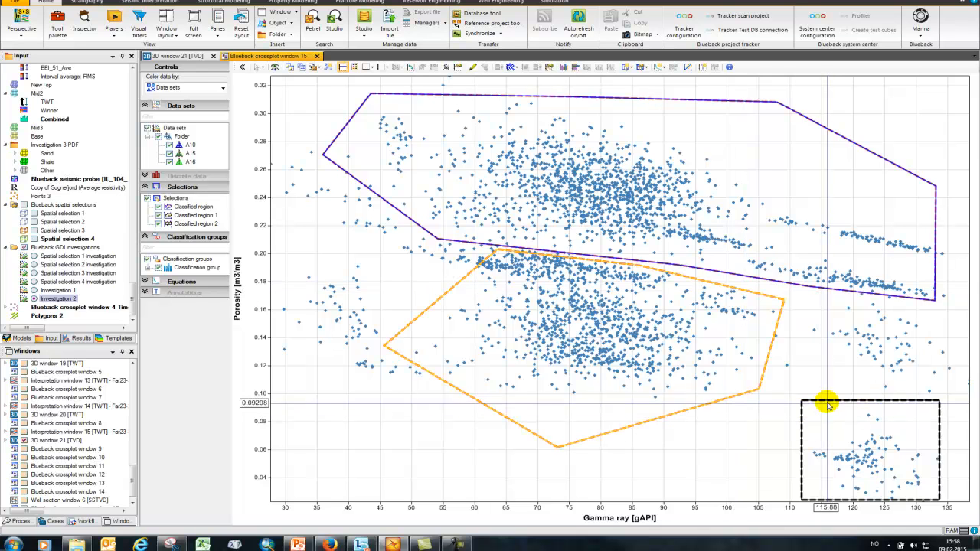
Assign the rectangular low-porosity region to the cyan class, Name 2, of the classification group
right_click(847, 409)
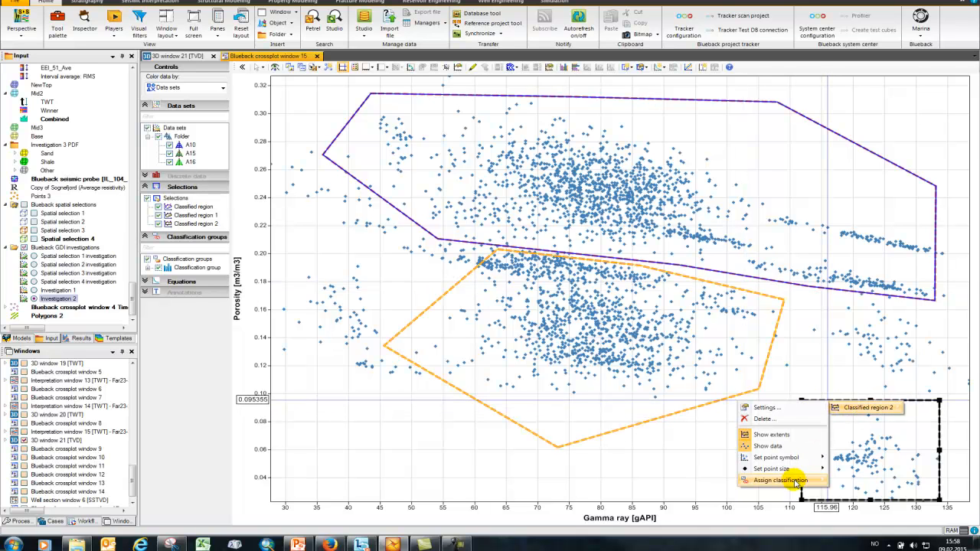
mouse_move(796, 480)
mouse_move(856, 480)
left_click(926, 503)
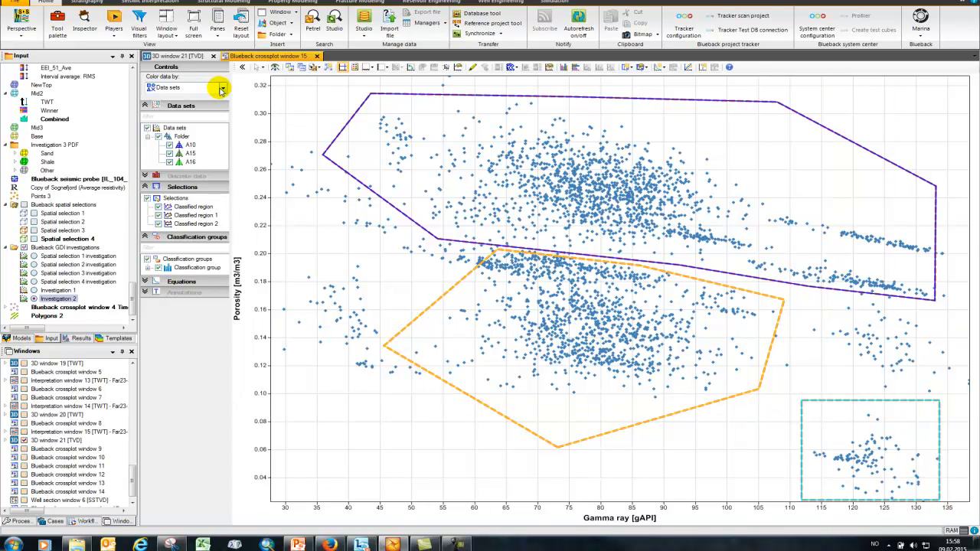
Color the crossplot data by the classification group
left_click(221, 89)
left_click(212, 164)
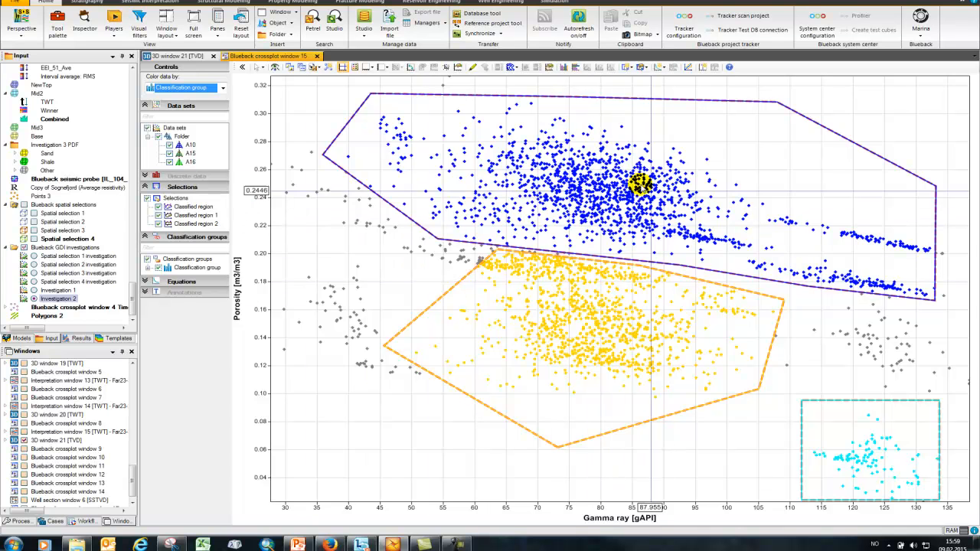
left_click(827, 396)
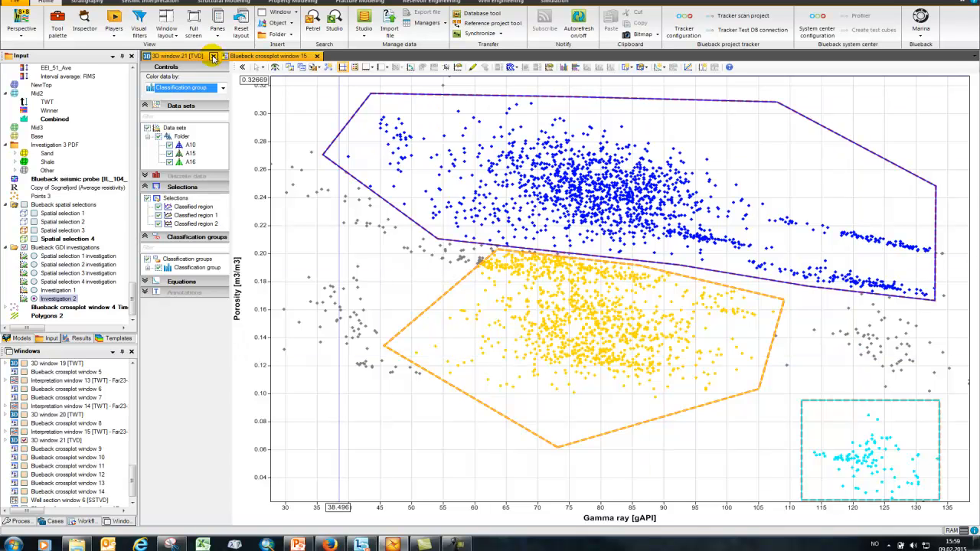
Close 3D window 21 and create a new well section window
left_click(213, 56)
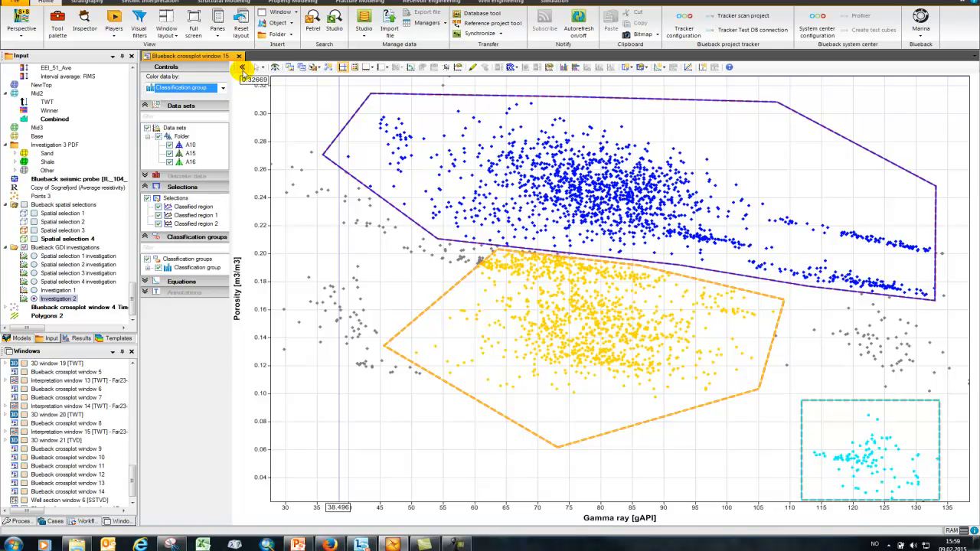
left_click(295, 14)
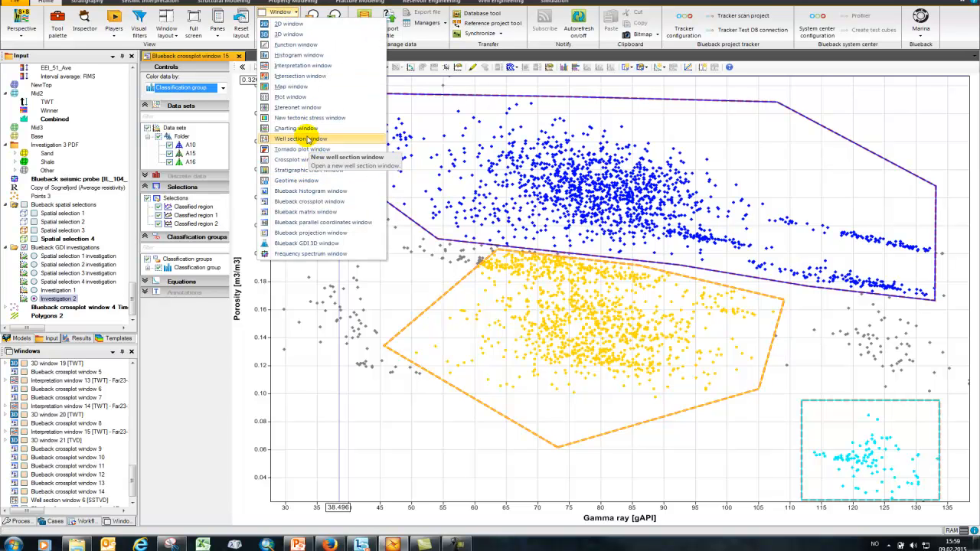
left_click(307, 139)
left_click(548, 321)
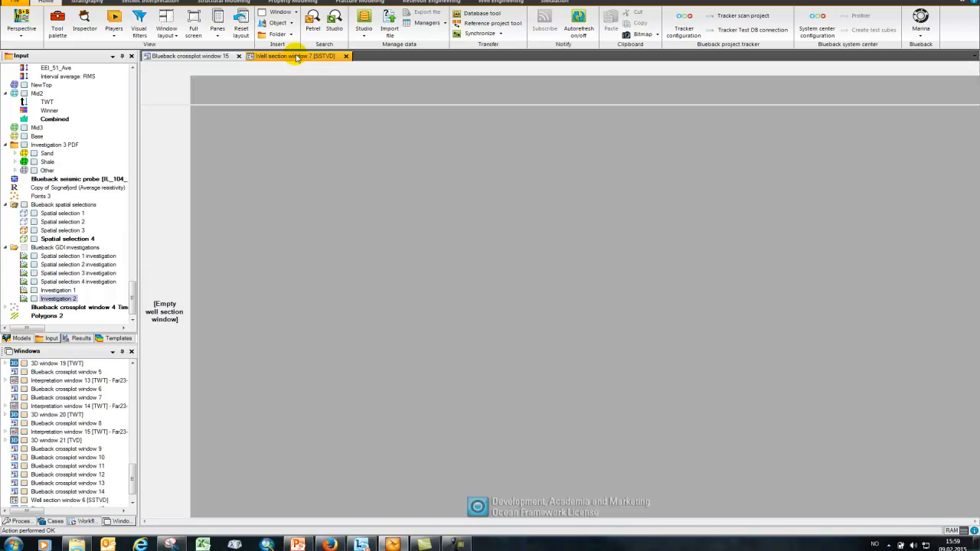
Display the A Wells folder in the new well section window
left_click_drag(133, 296, 135, 72)
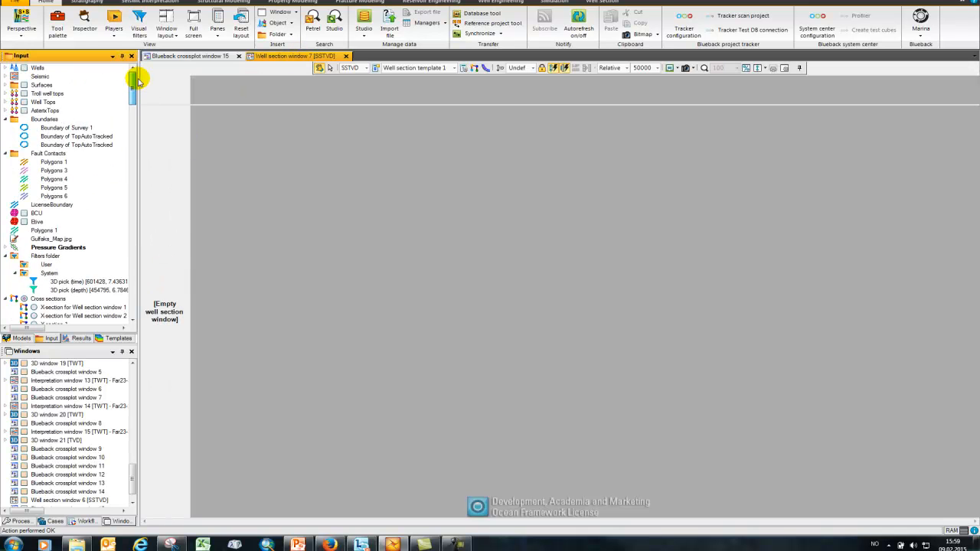
left_click(4, 68)
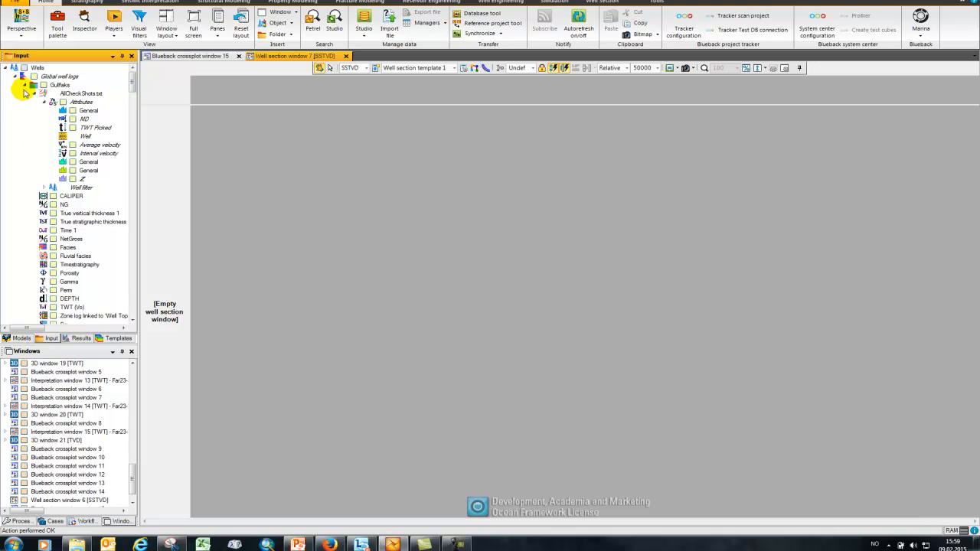
left_click(24, 85)
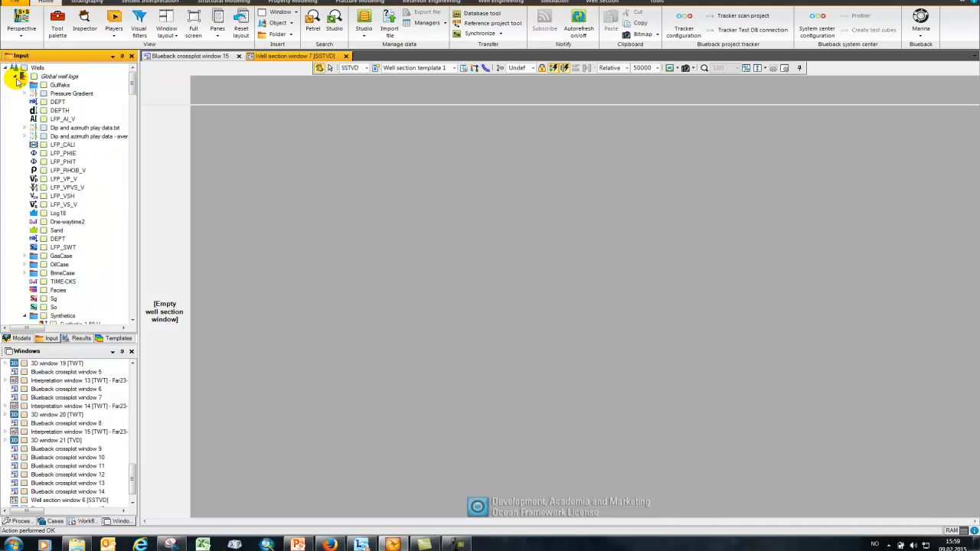
left_click(16, 77)
left_click(33, 161)
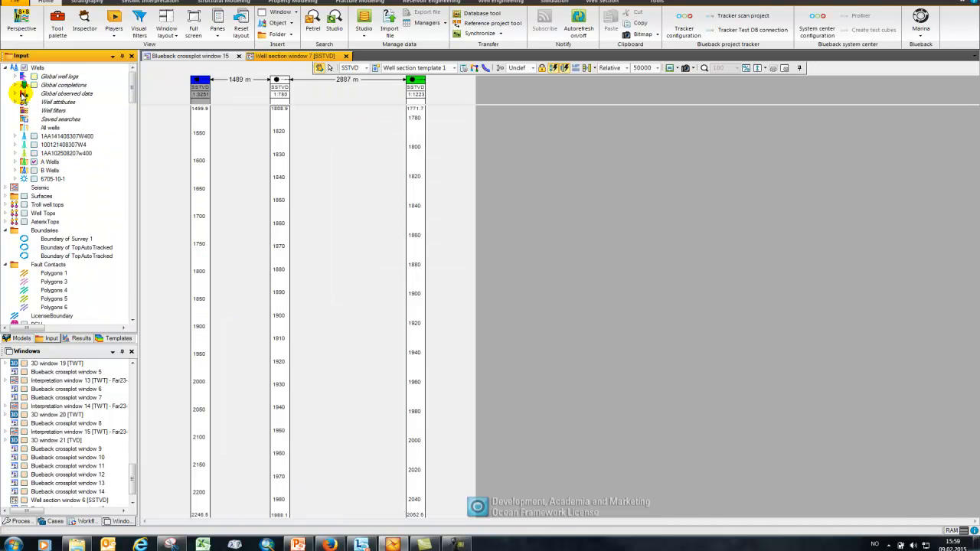
Display the Porosity, Gamma and Perm logs from the Gullfaks global well logs in the well section
left_click(15, 77)
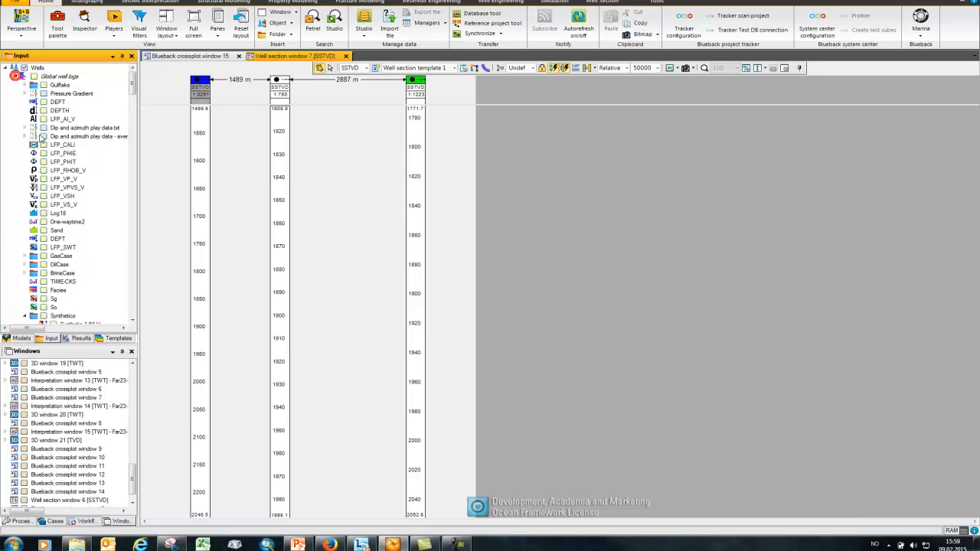
left_click(25, 85)
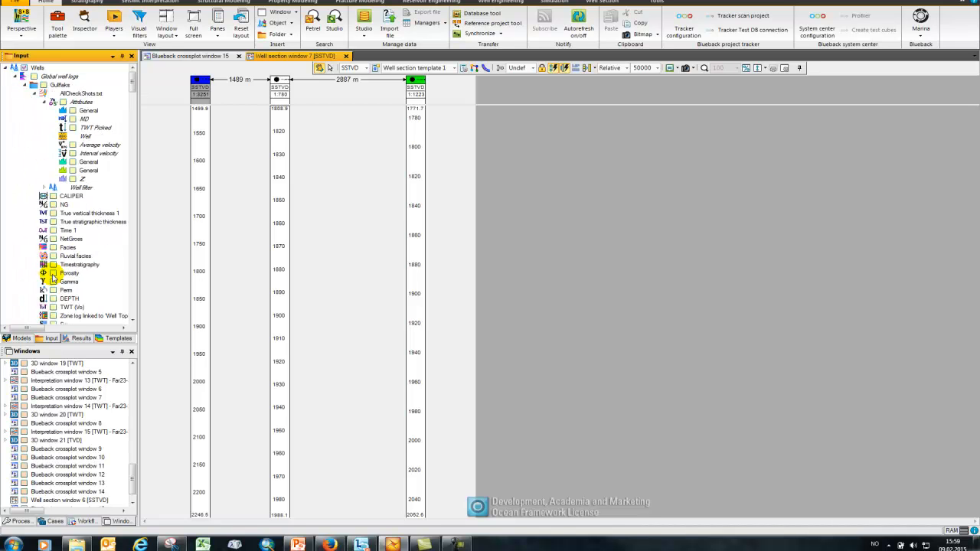
left_click(53, 273)
left_click(52, 282)
left_click(53, 290)
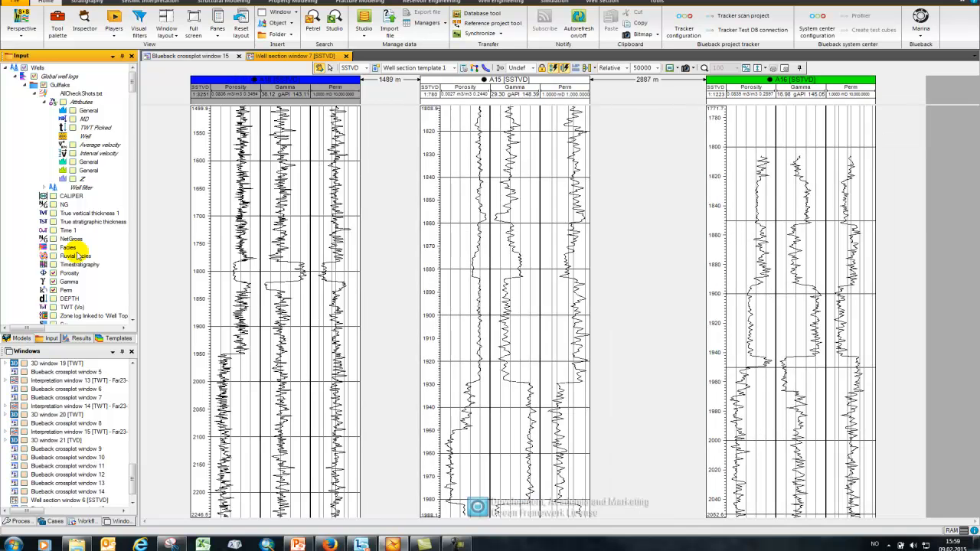
Display Investigation 2 as an additional track in the well section
left_click(5, 69)
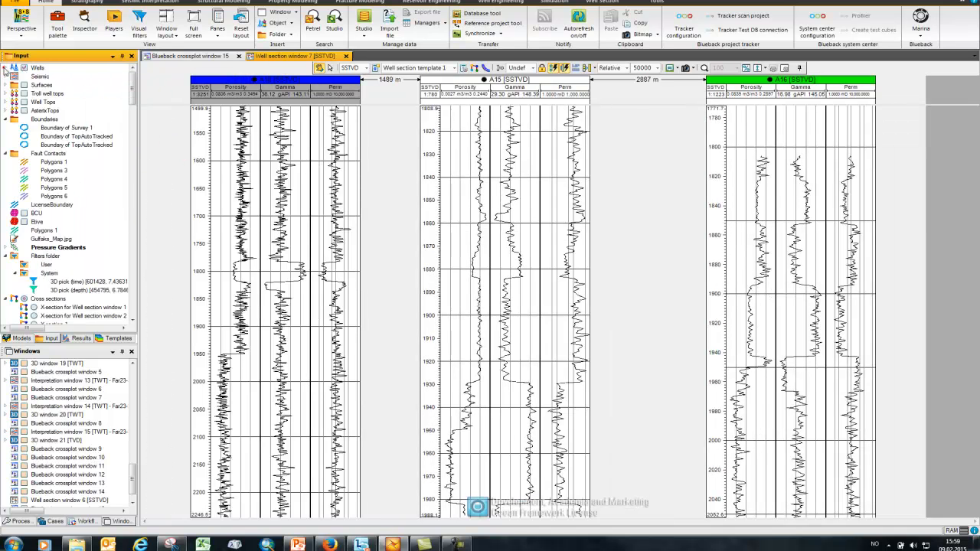
left_click_drag(132, 90, 133, 311)
left_click(32, 301)
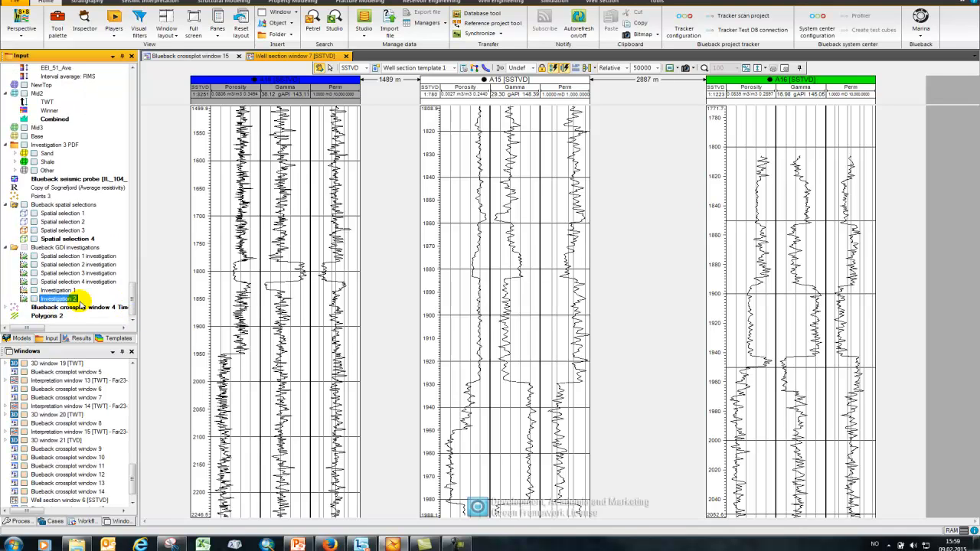
left_click(34, 299)
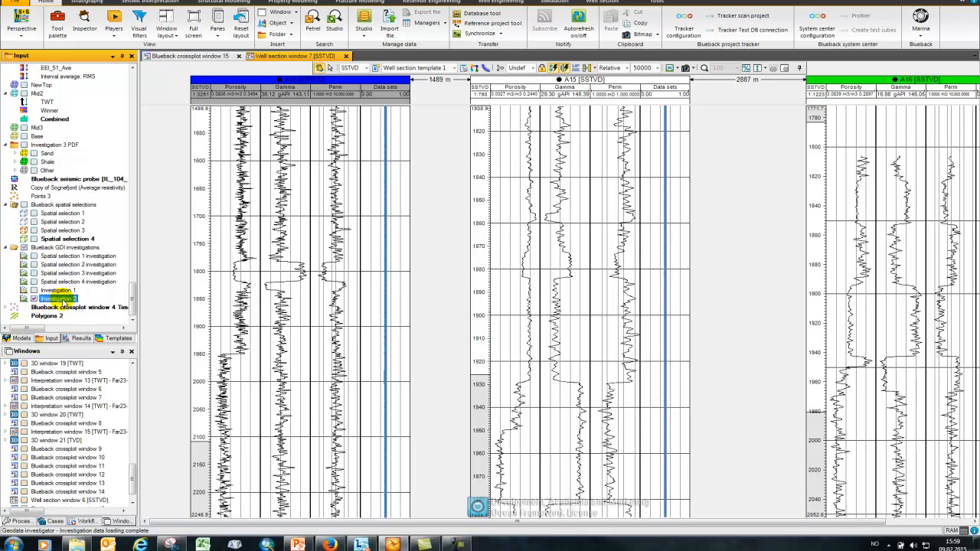
Set the Petrel windows style of Investigation 2 to color data by Classification group and apply it to the well section
double_click(61, 299)
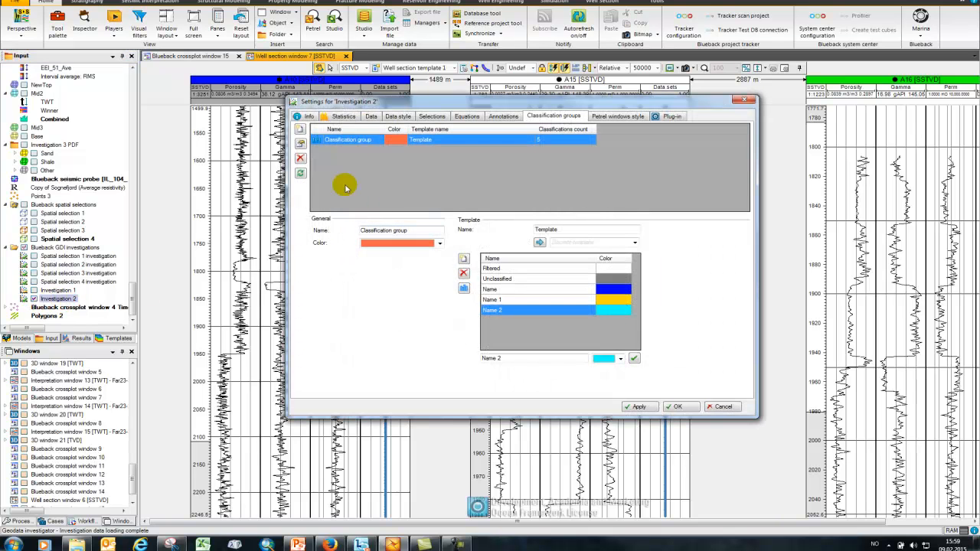
left_click(606, 118)
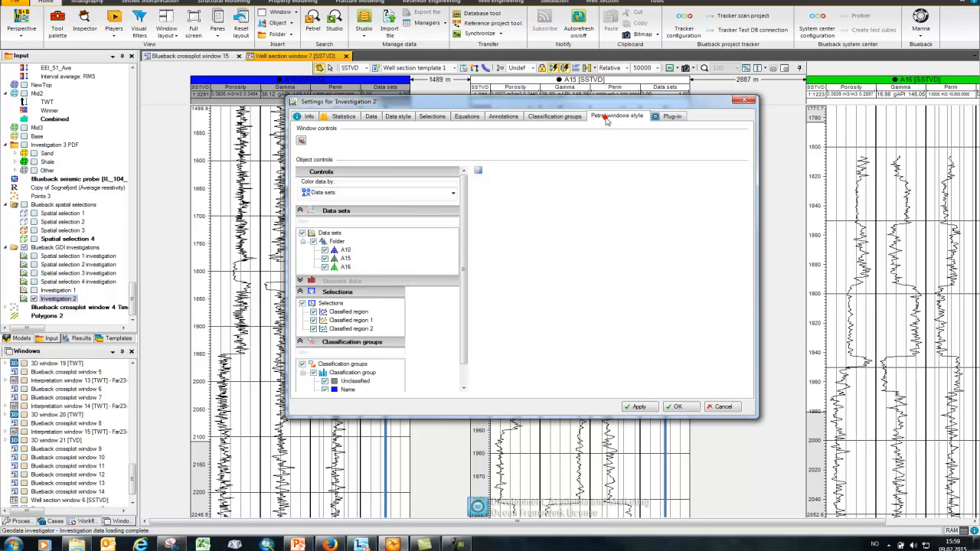
left_click(399, 194)
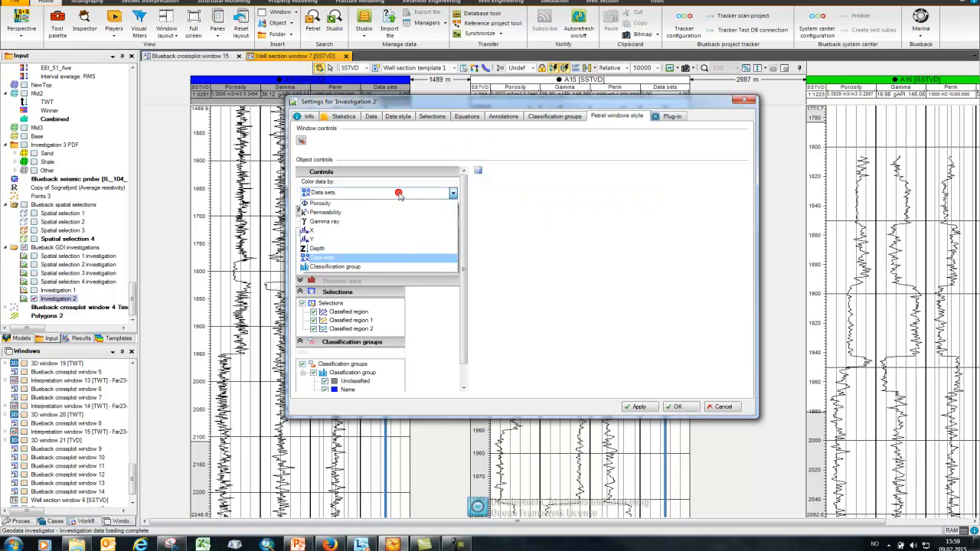
left_click(381, 269)
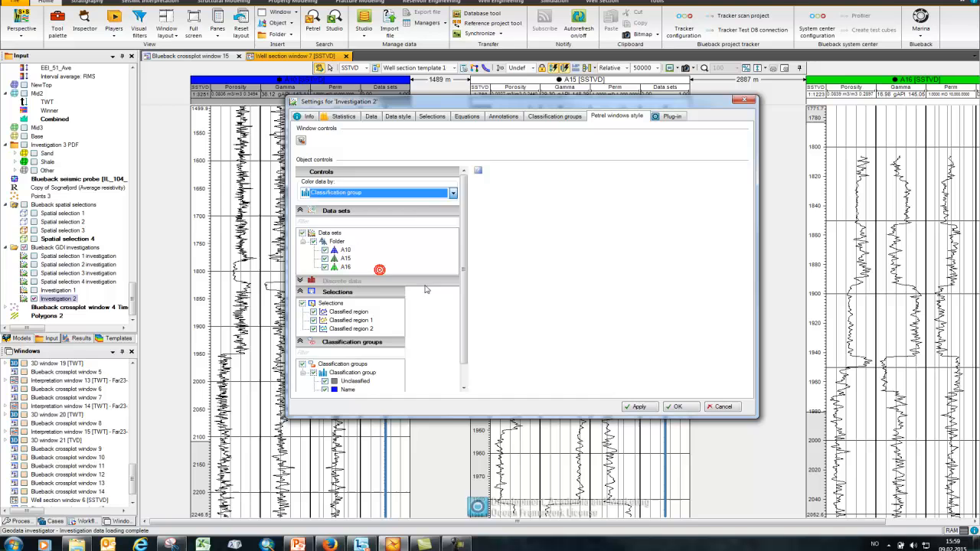
left_click(678, 407)
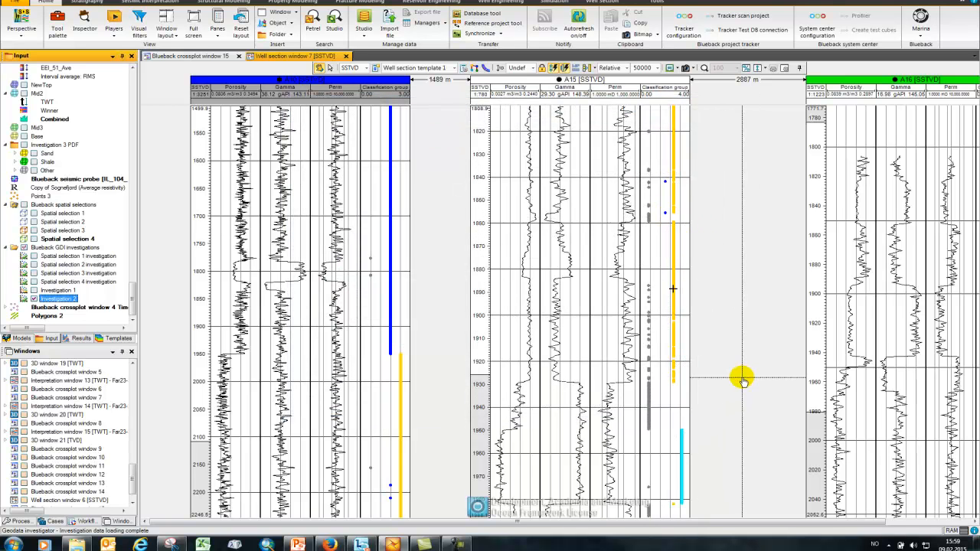
left_click_drag(685, 524, 649, 517)
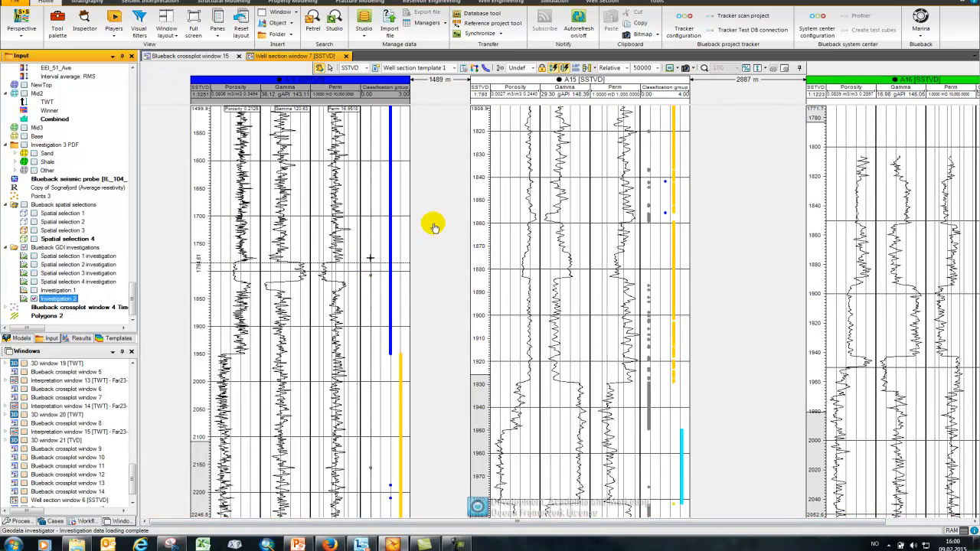
Arrange the crossplot and well section side by side, and move the upper polygon region up by about 0.045 porosity
double_click(265, 58)
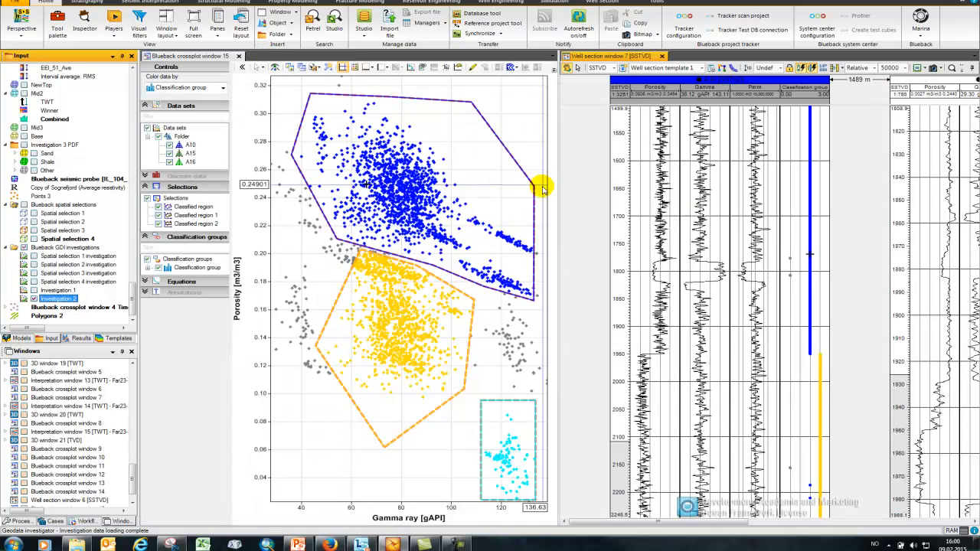
left_click(417, 258)
left_click_drag(417, 258, 413, 197)
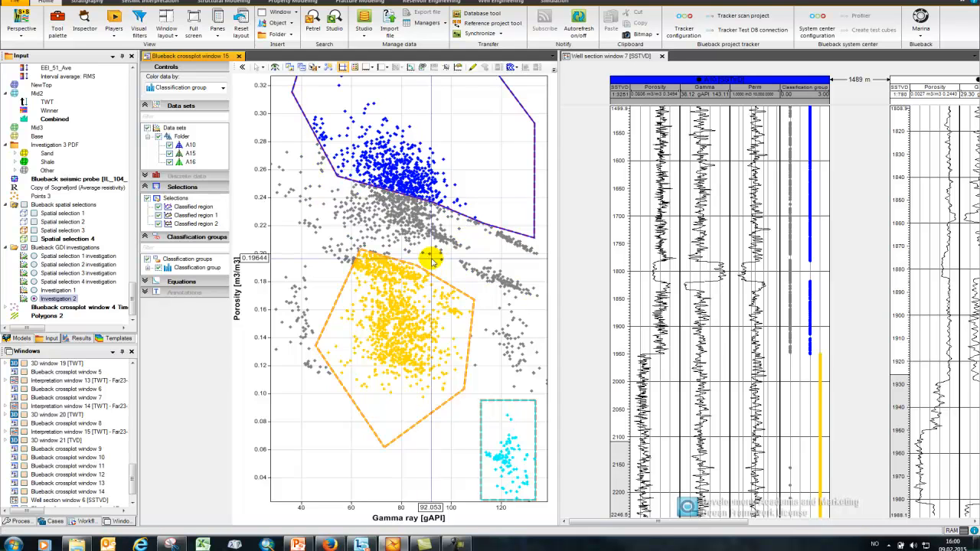
Shift the orange polygon down about 0.03 porosity and left about 11 gAPI, and raise the rectangle's upper edge to about 0.158 porosity
left_click(412, 265)
left_click_drag(412, 265, 382, 309)
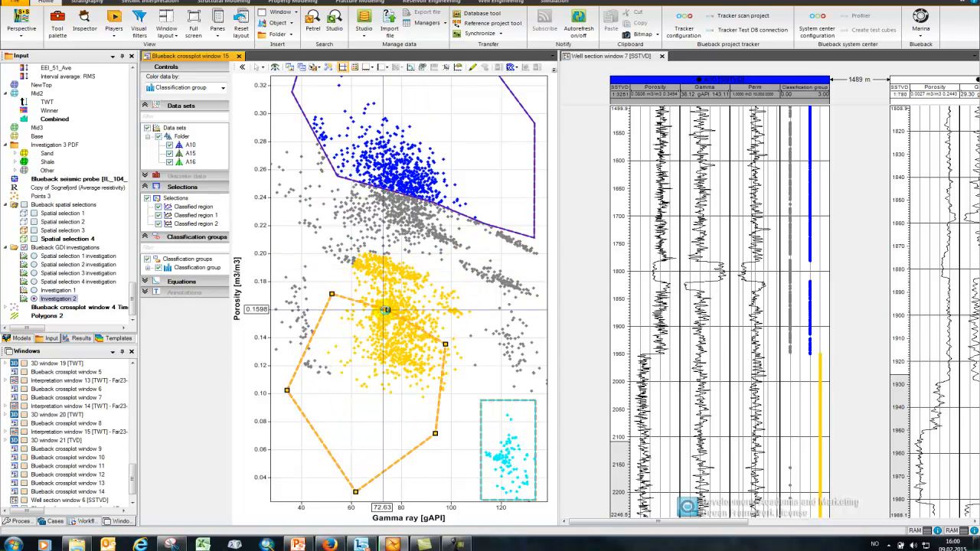
left_click(476, 353)
left_click(506, 400)
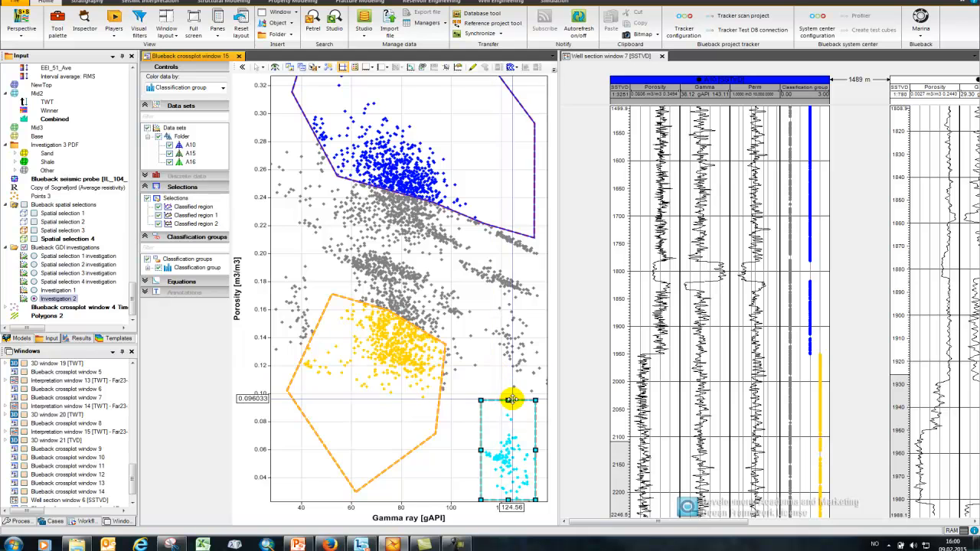
left_click_drag(508, 399, 508, 312)
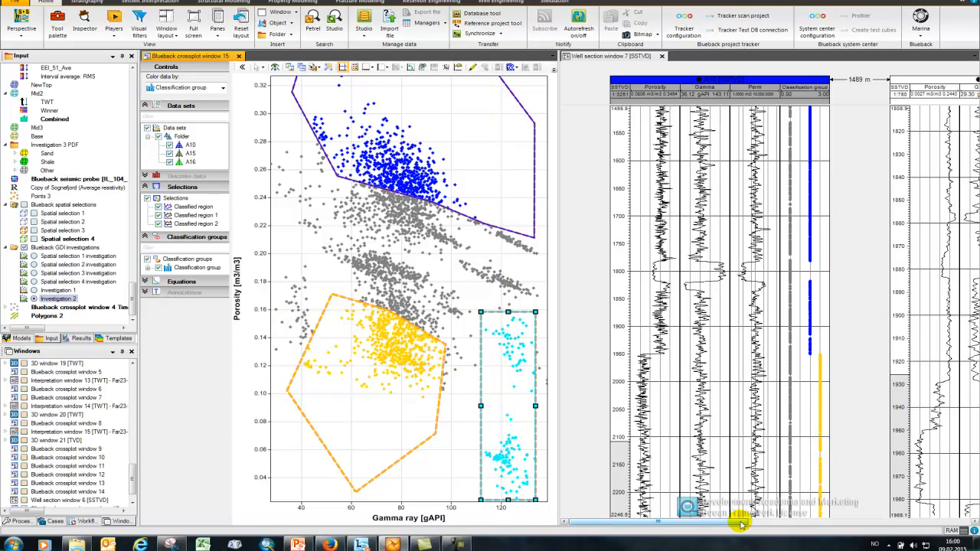
Examine the updated classification along the full logged depth of wells A15 and A10
left_click_drag(739, 521, 843, 518)
scroll(928, 421, "down", 4)
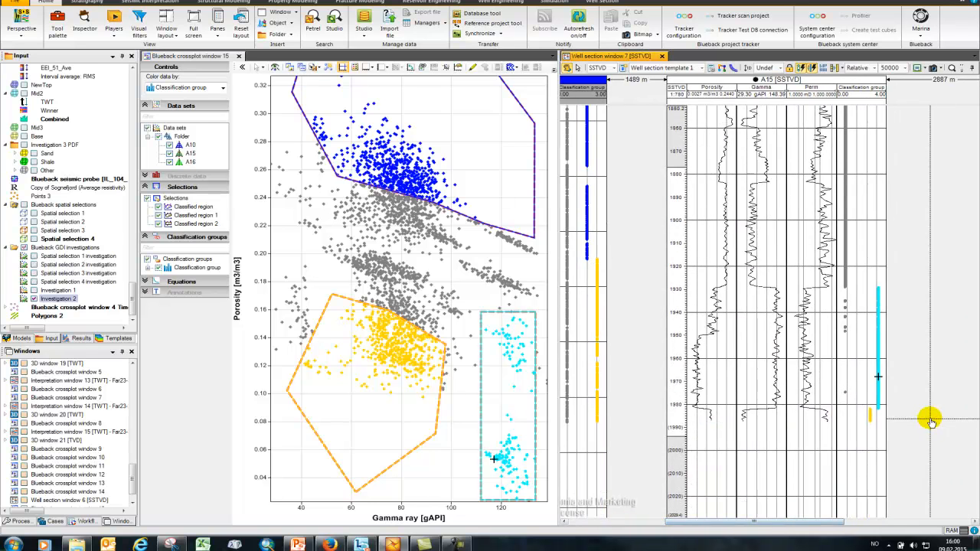
scroll(921, 416, "down", 5)
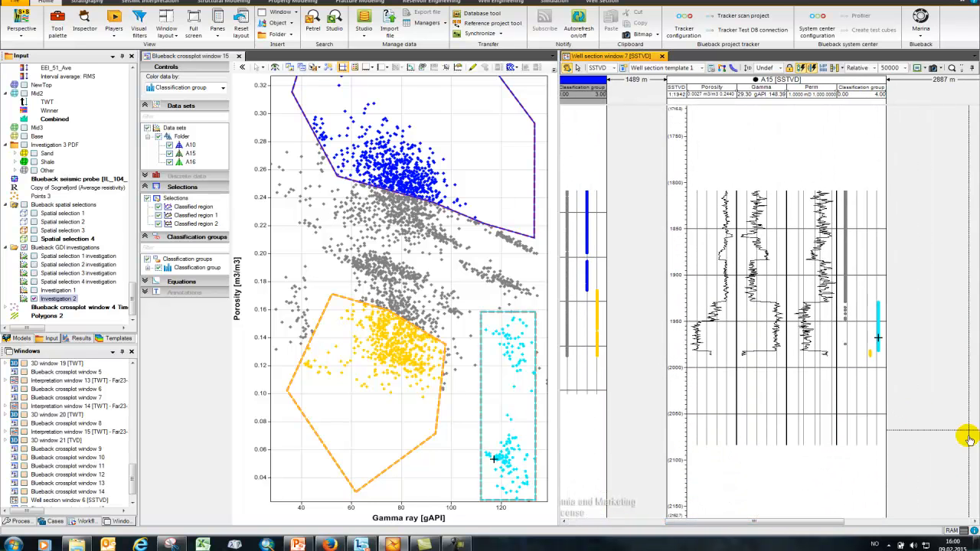
left_click_drag(822, 522, 723, 519)
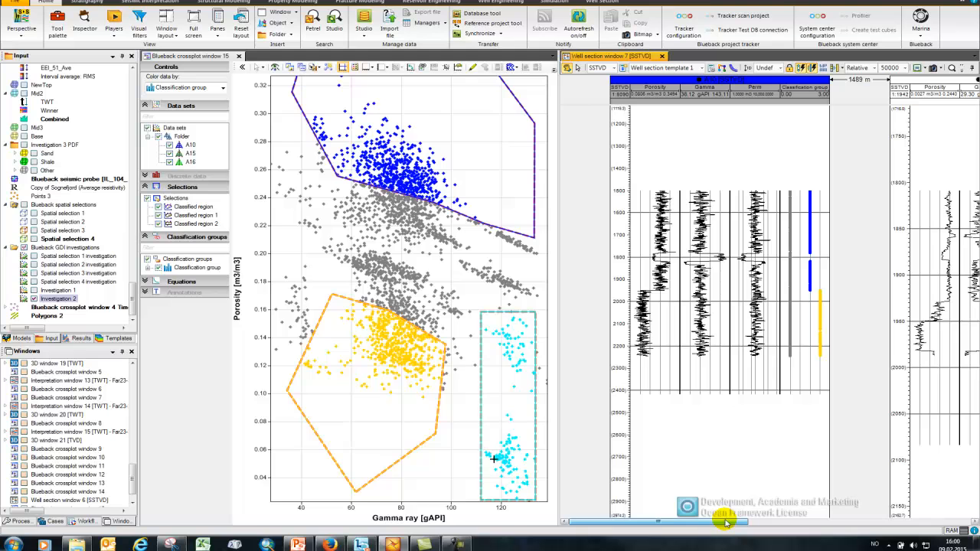
Move the upper polygon region back down over the high-porosity cluster and save the well folder's classification as classification group well logs
mouse_move(407, 195)
left_mouse_down()
mouse_move(392, 251)
mouse_move(408, 191)
left_mouse_up()
right_click(415, 194)
mouse_move(494, 222)
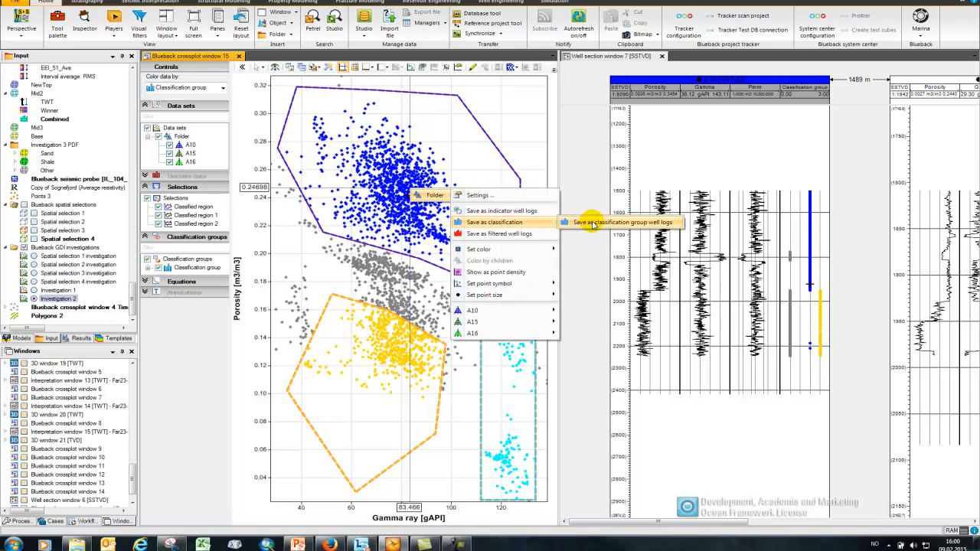
left_click(593, 223)
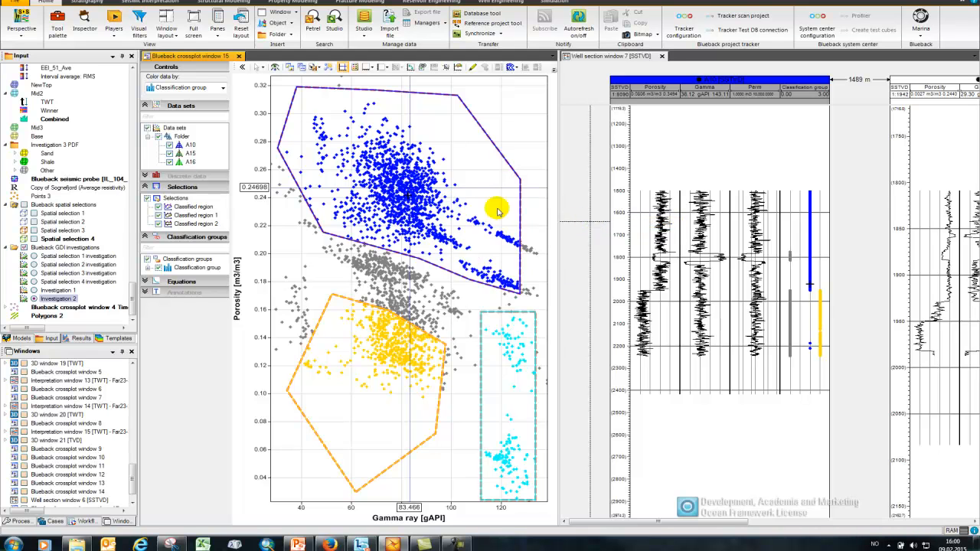
Display the newly saved global well log, Classification group 3, in the well section
left_click_drag(132, 300, 138, 77)
left_click(6, 68)
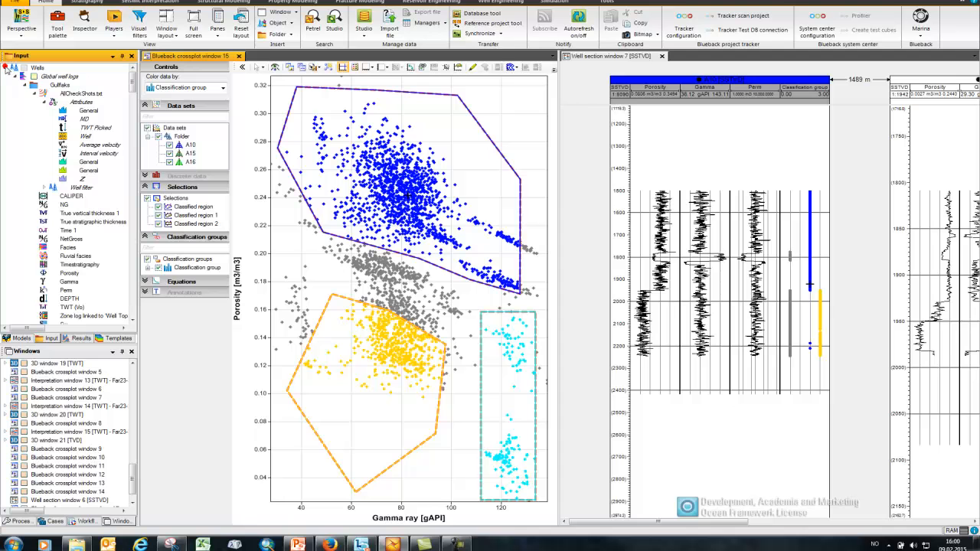
left_click(635, 57)
left_click_drag(133, 90, 136, 158)
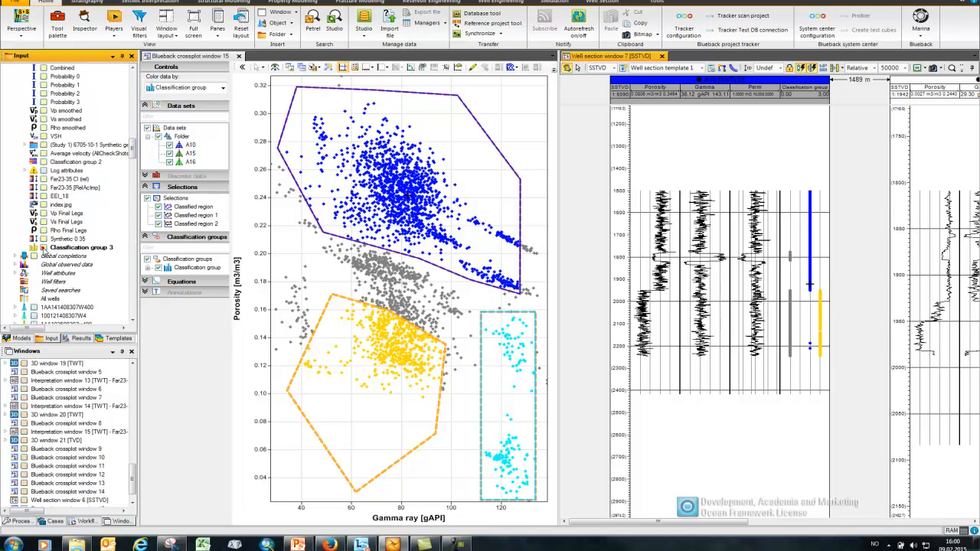
left_click(44, 248)
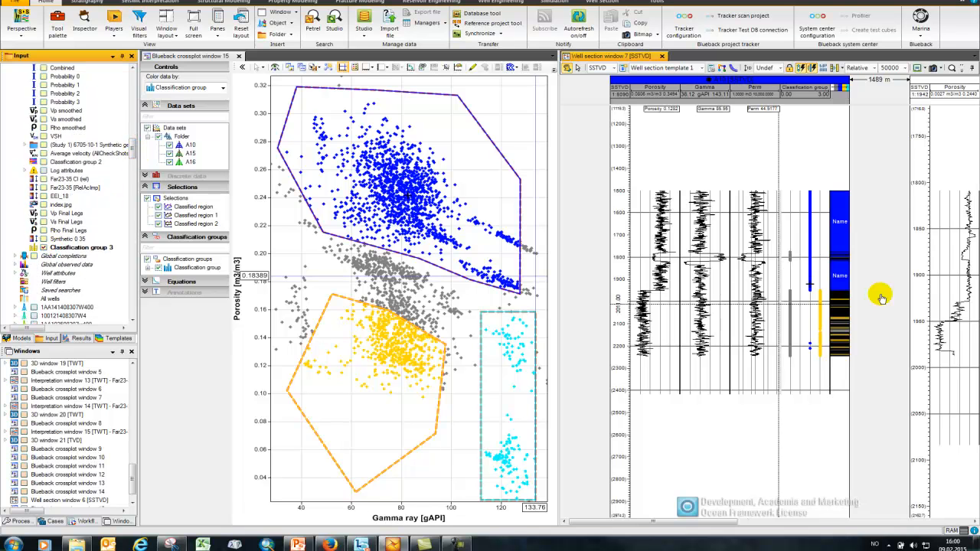
Examine the saved classification log beside the first well's curves in detail, and maximize the crossplot window
left_click(767, 200)
scroll(772, 311, "up", 3)
scroll(774, 310, "down", 3)
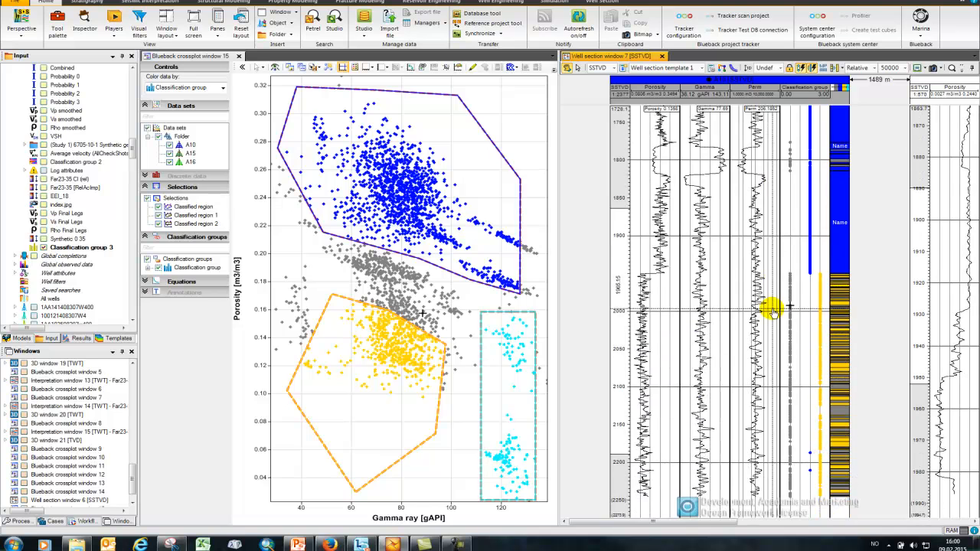
key("z")
left_click_drag(765, 277, 767, 328)
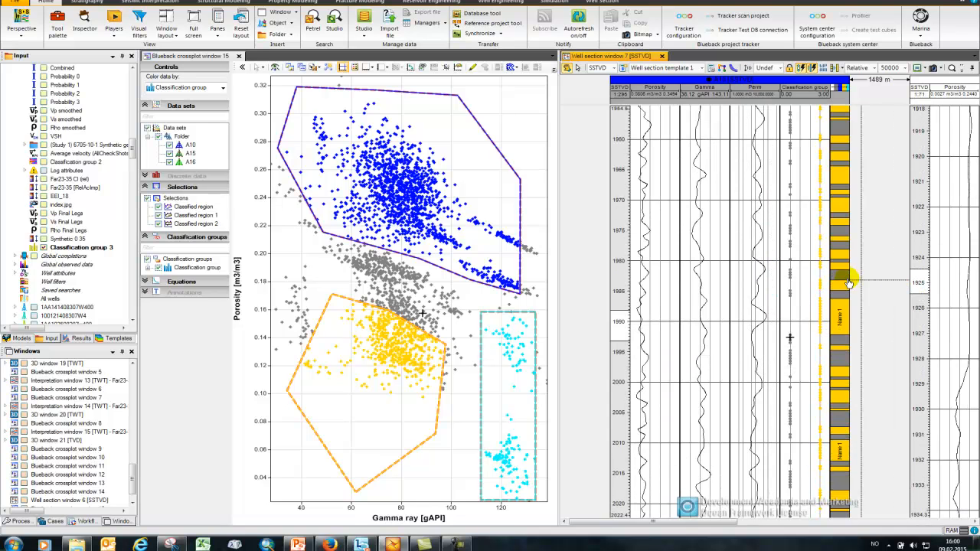
double_click(213, 57)
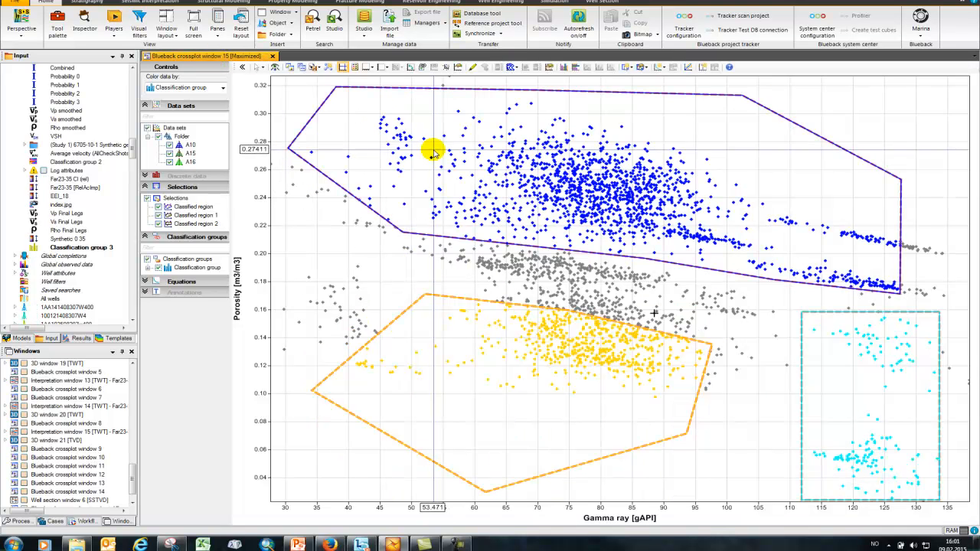